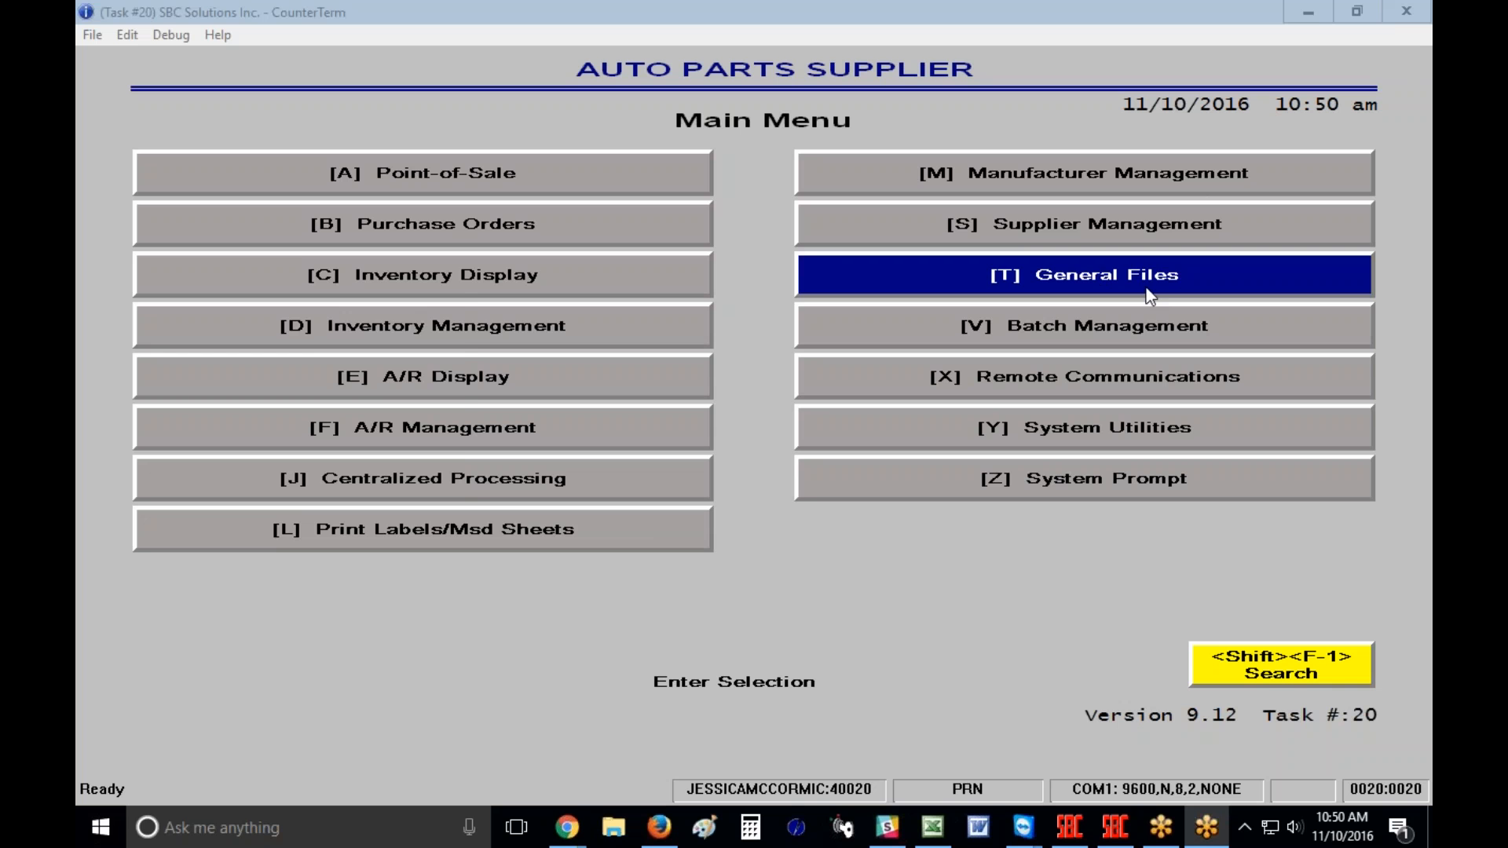
Go to the Tax Table functions within the accounting information of the general files.
click(1147, 293)
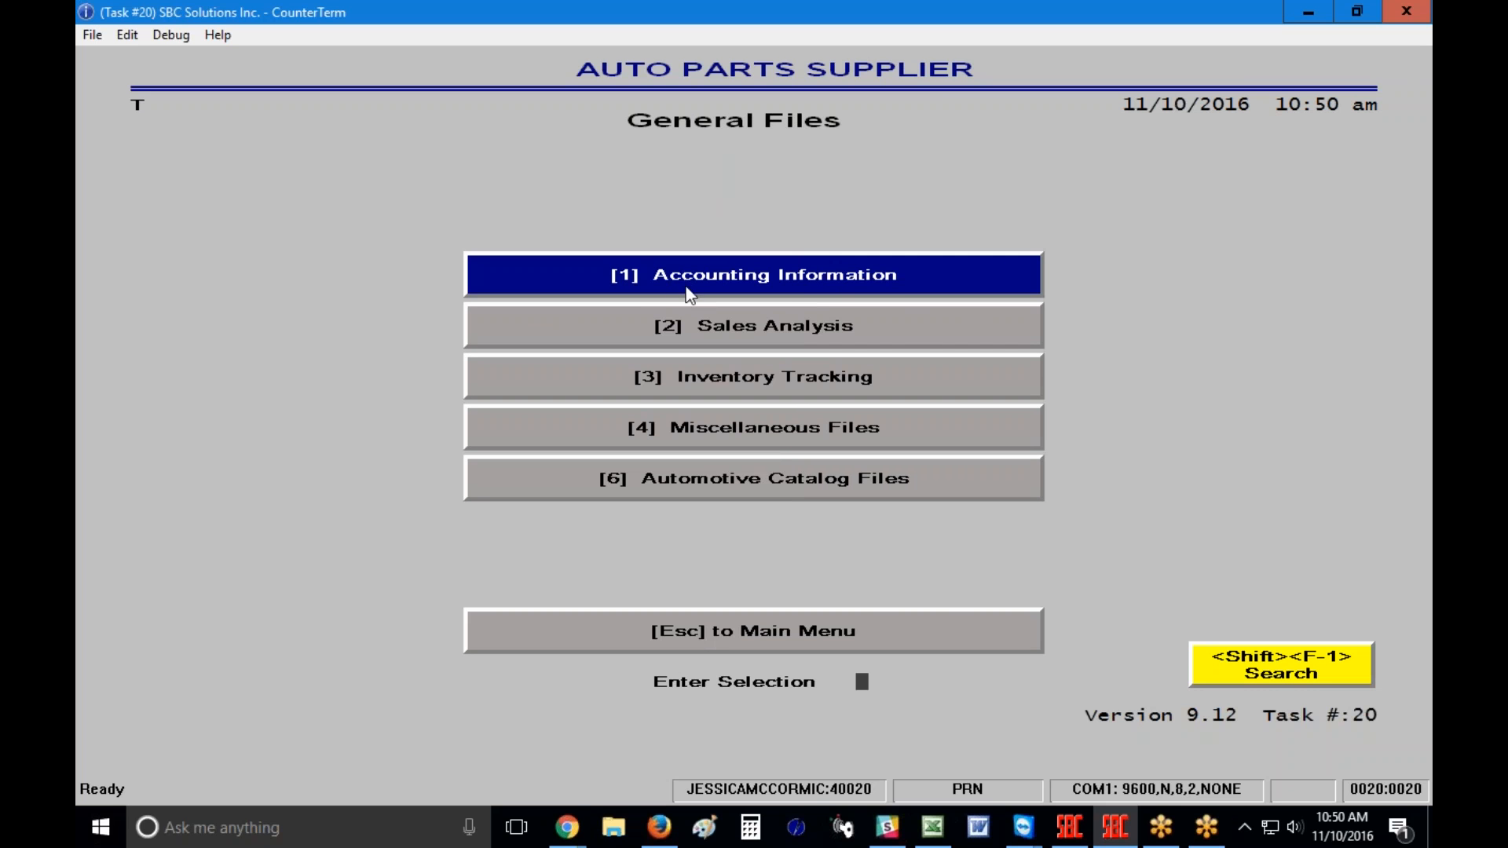
click(839, 281)
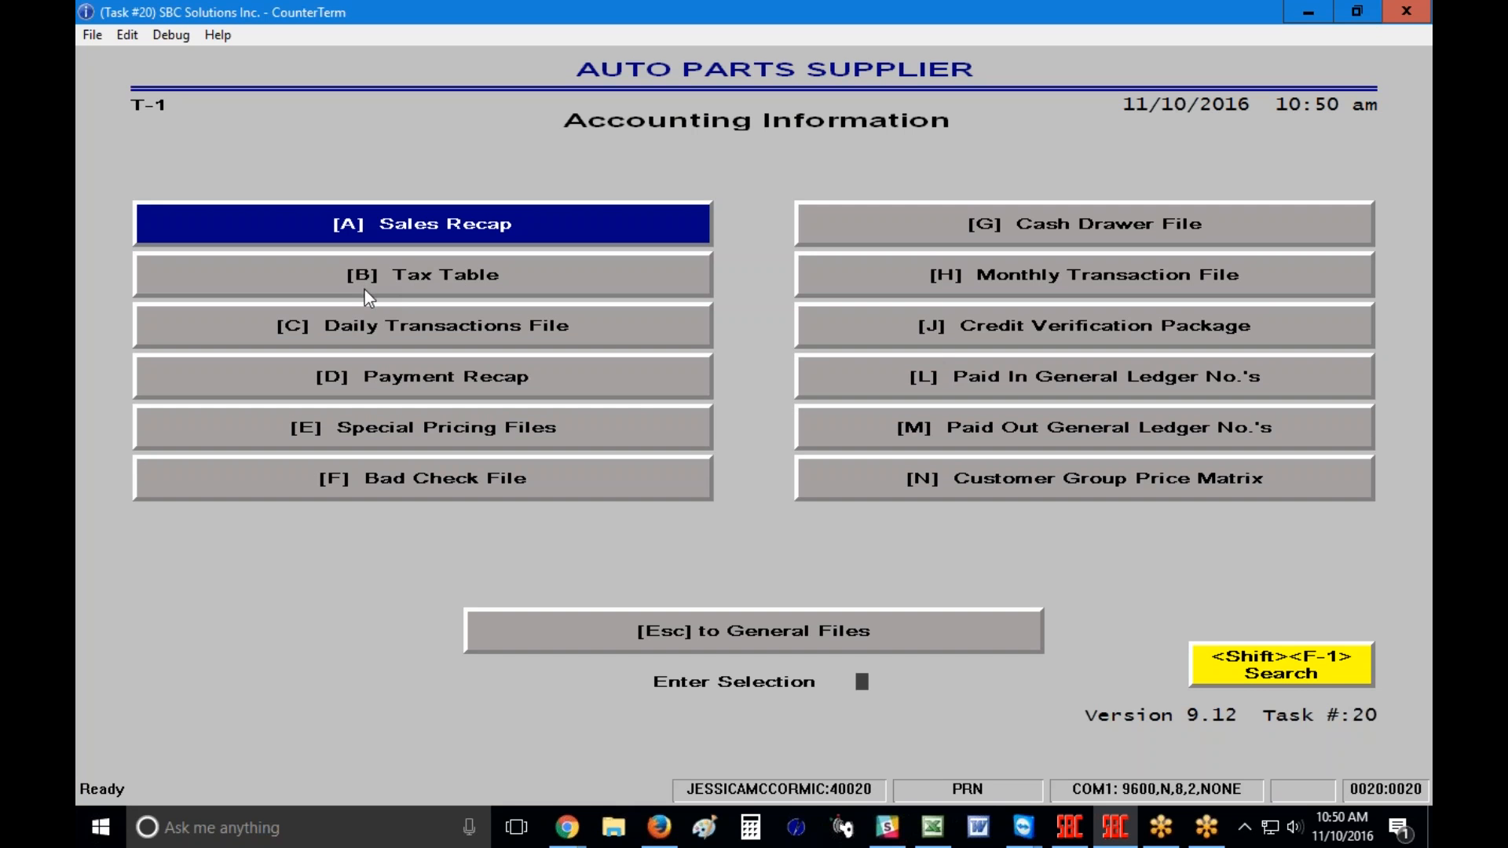
click(502, 282)
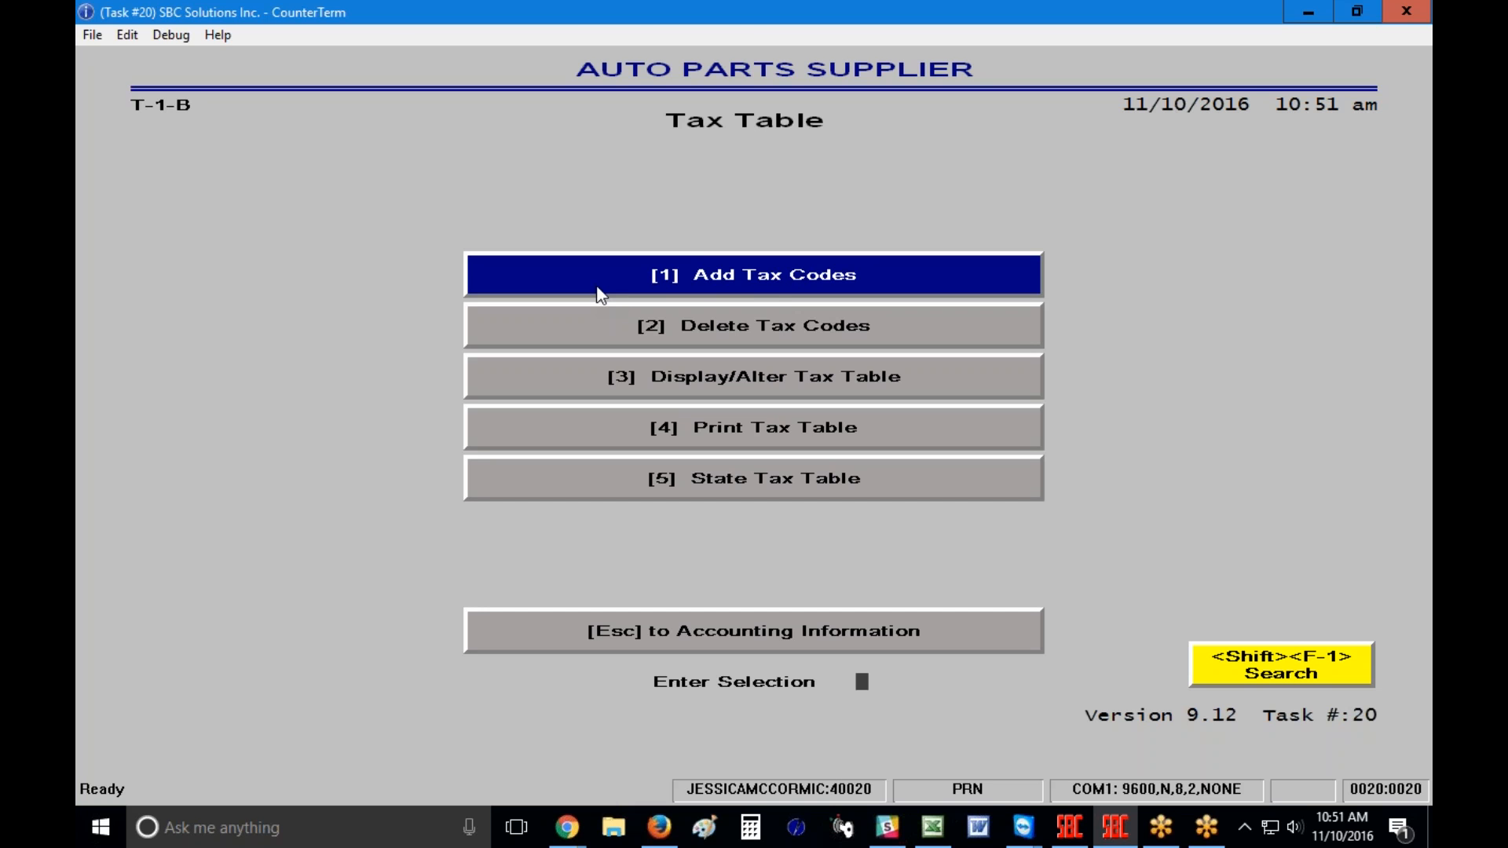
Open the tax code addition screen for all stores and return to the Tax Table functions.
click(801, 275)
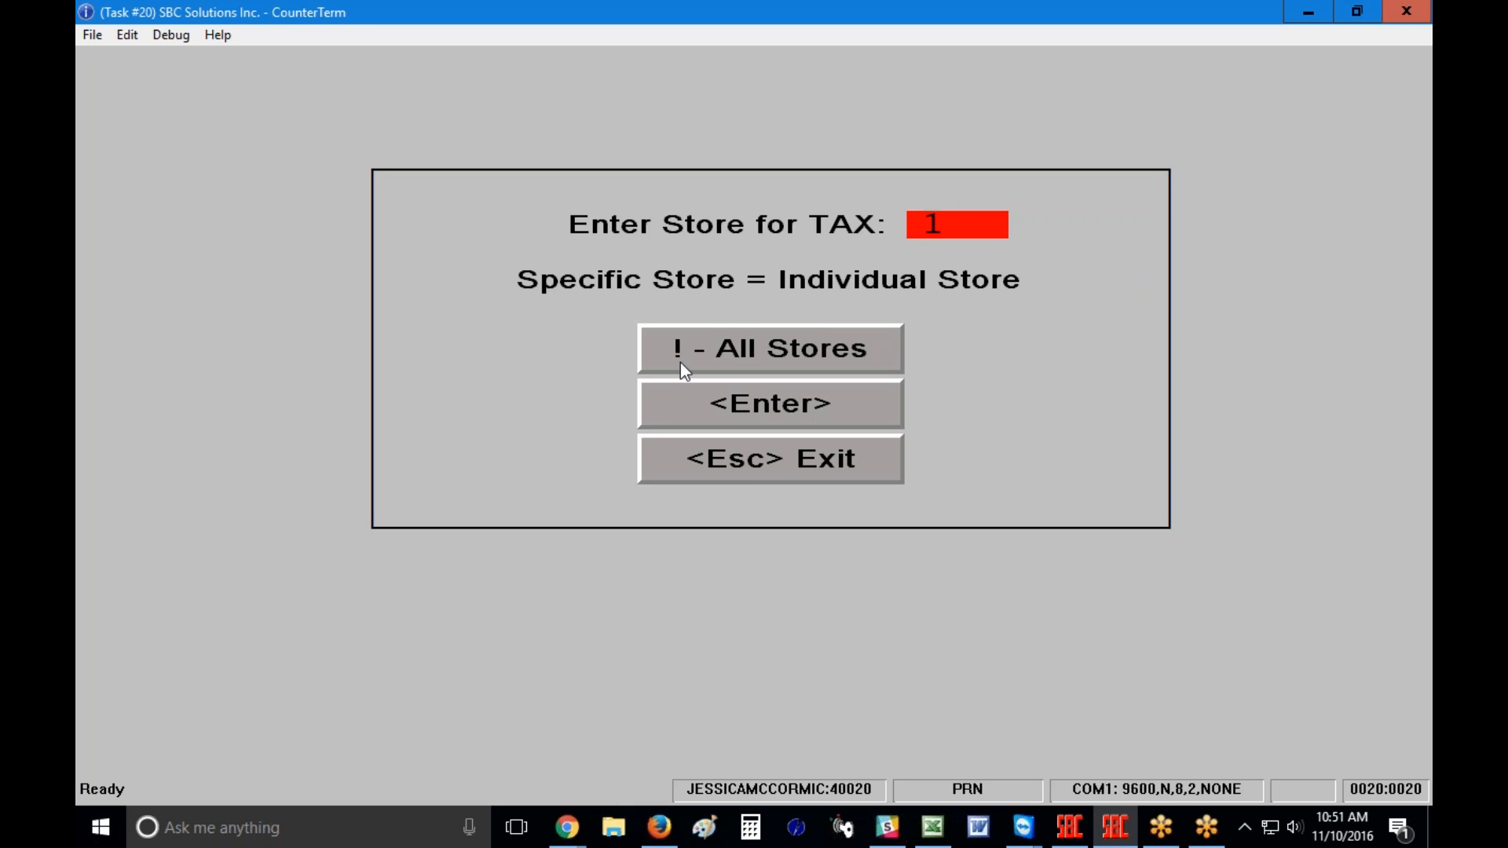
click(826, 360)
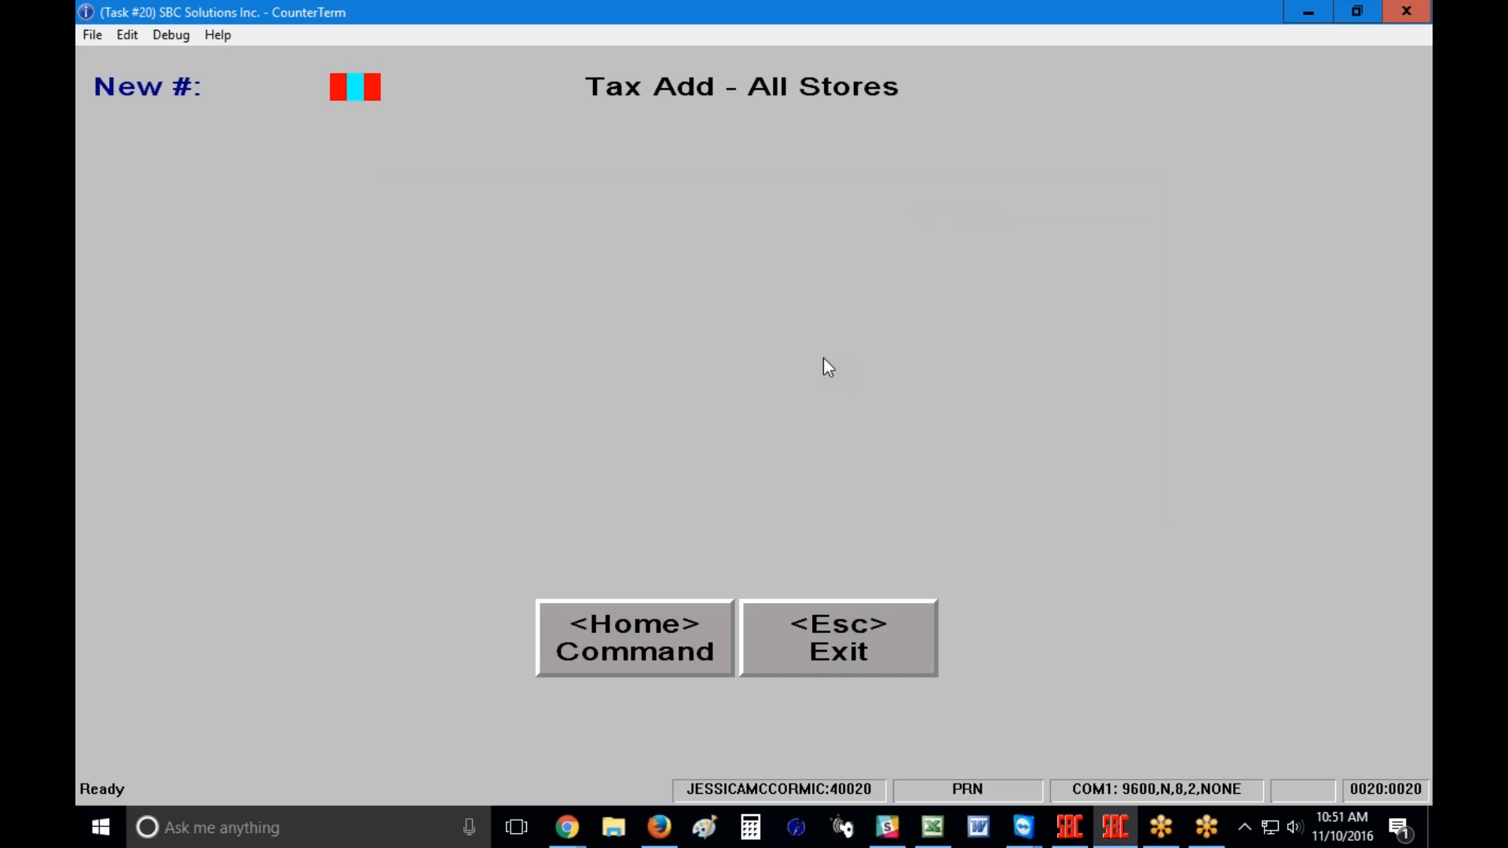
key(Return)
key(Escape)
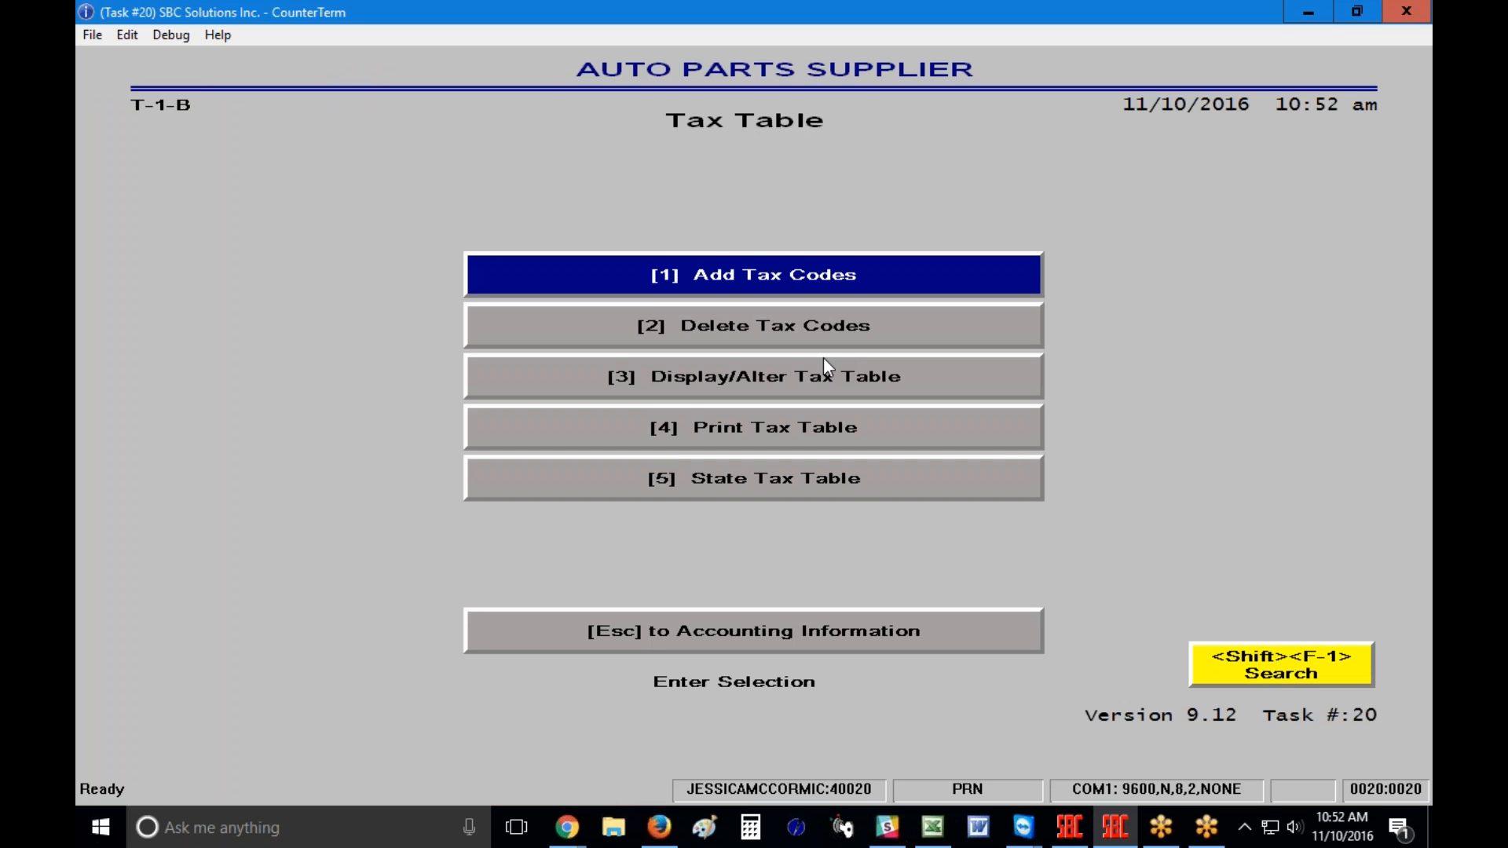
Delete tax code 2 for all stores, confirming the record's deletion, and leave the deletion screen.
key(Down)
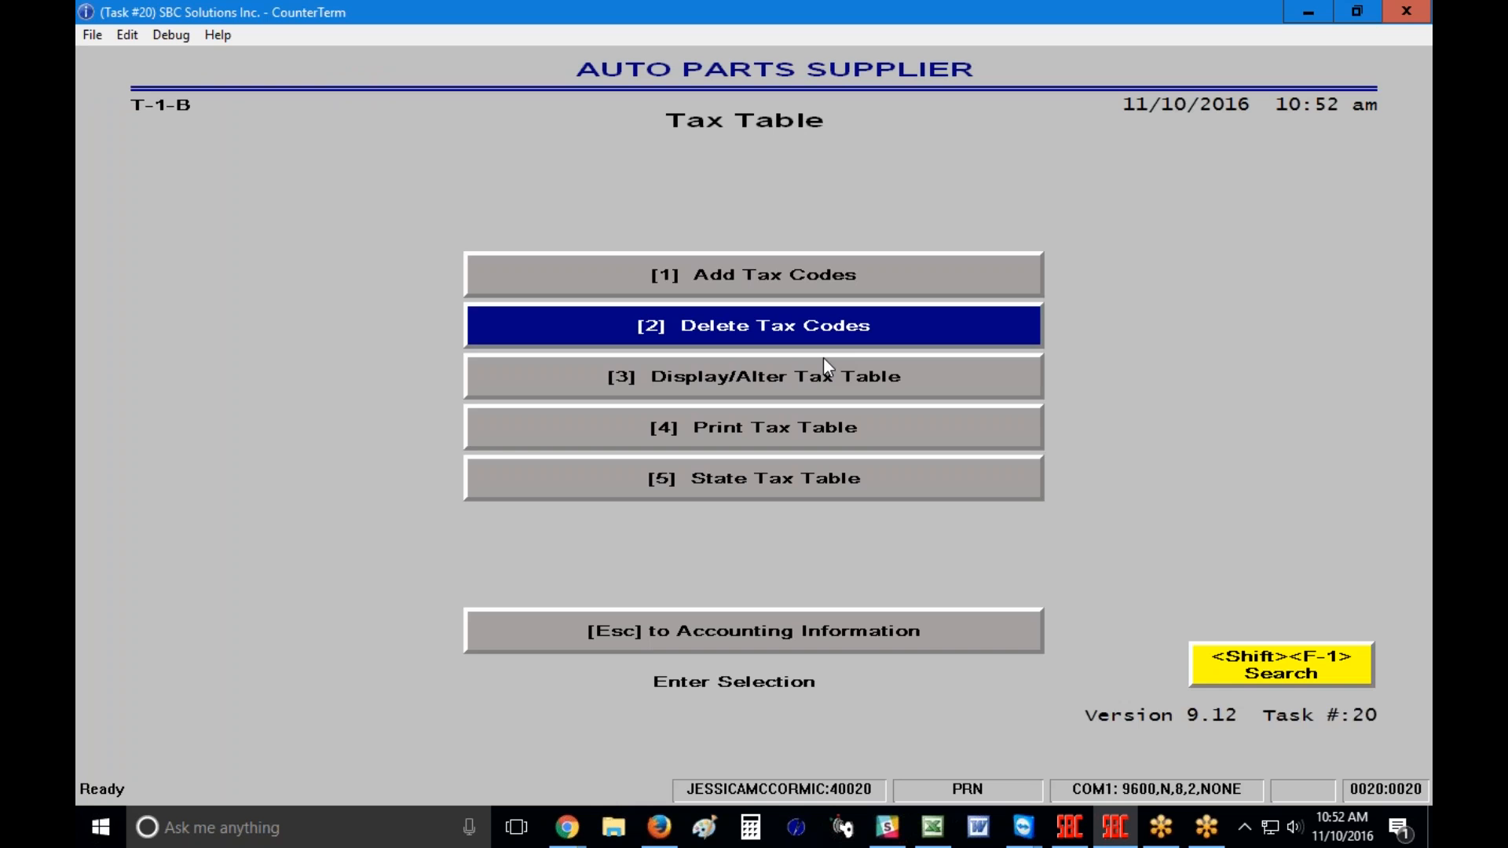
key(Return)
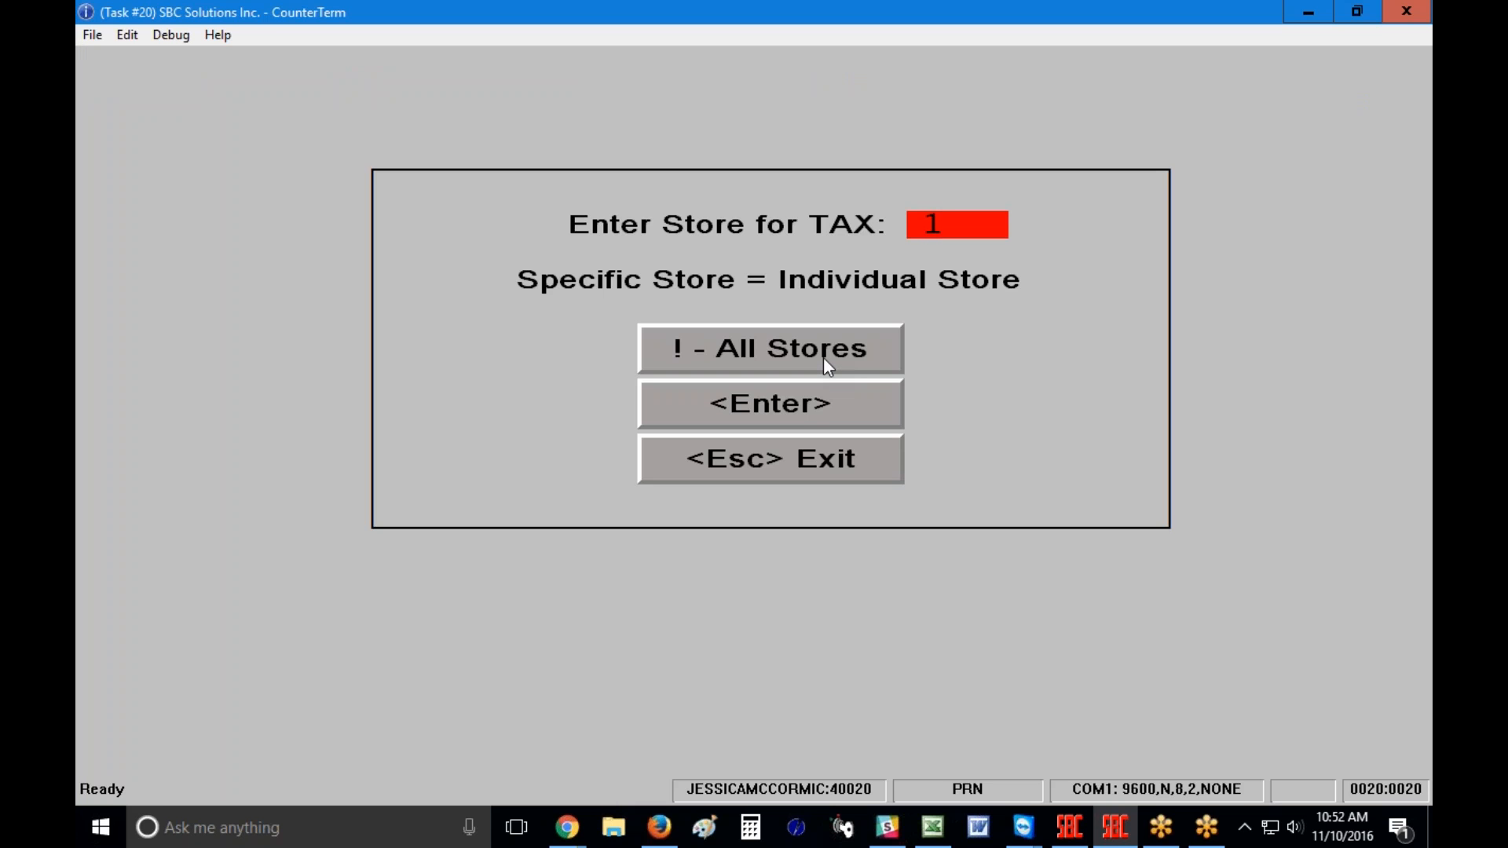
key(shift+1)
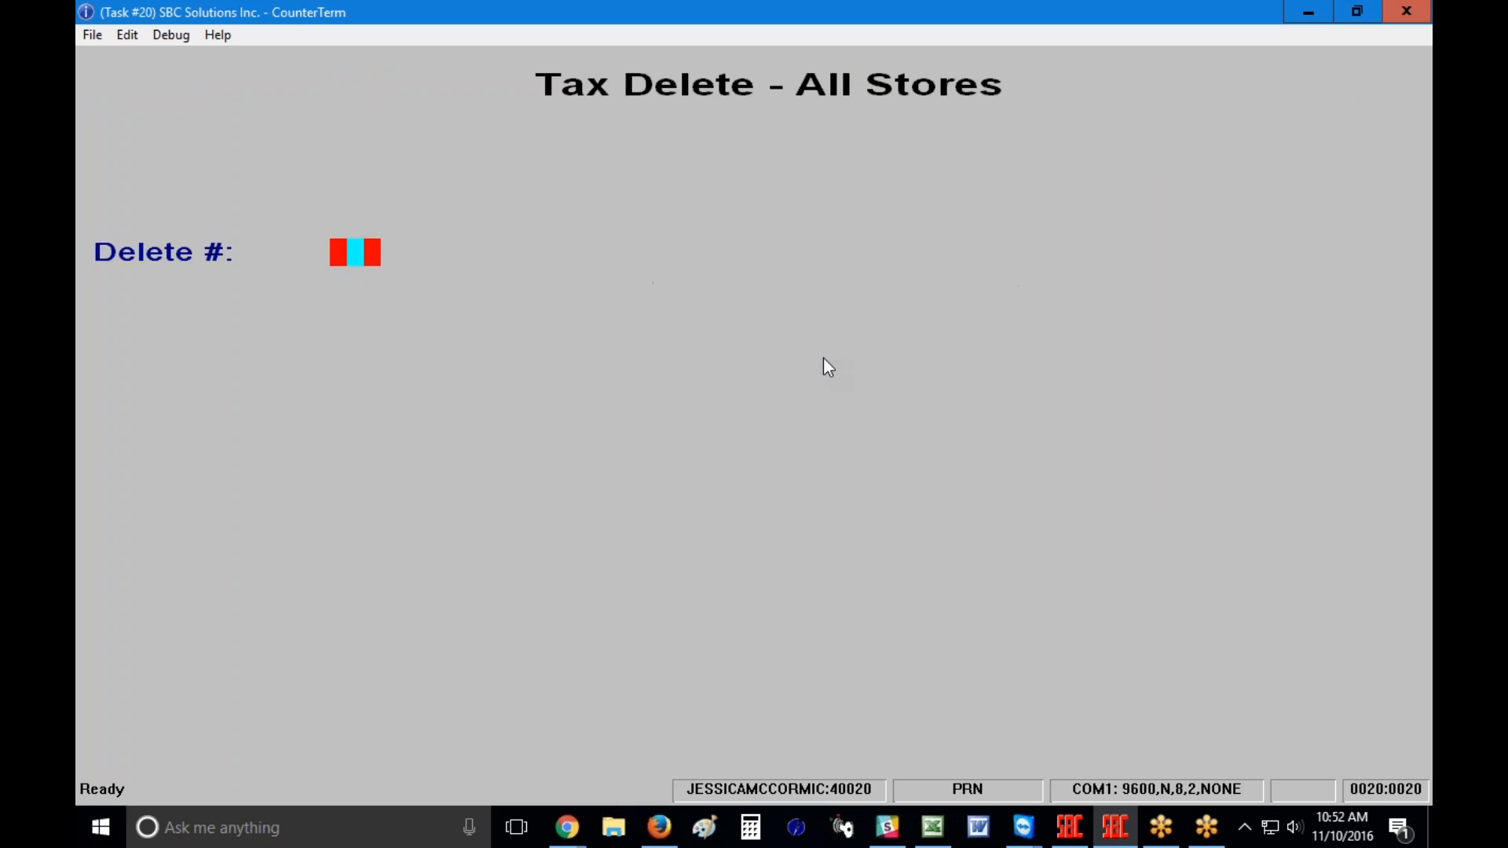
text(2)
key(Return)
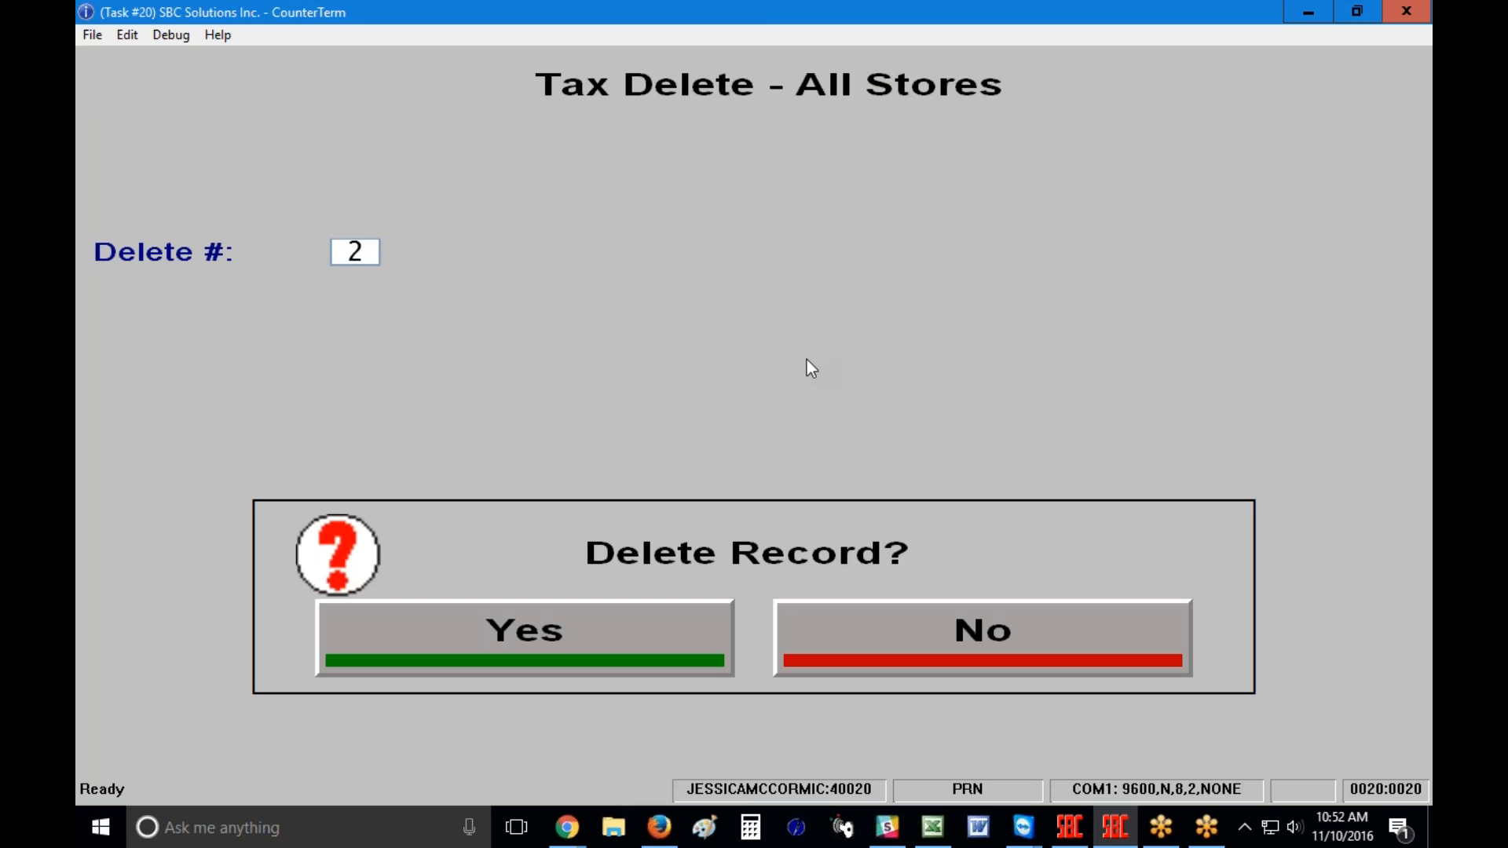
click(564, 649)
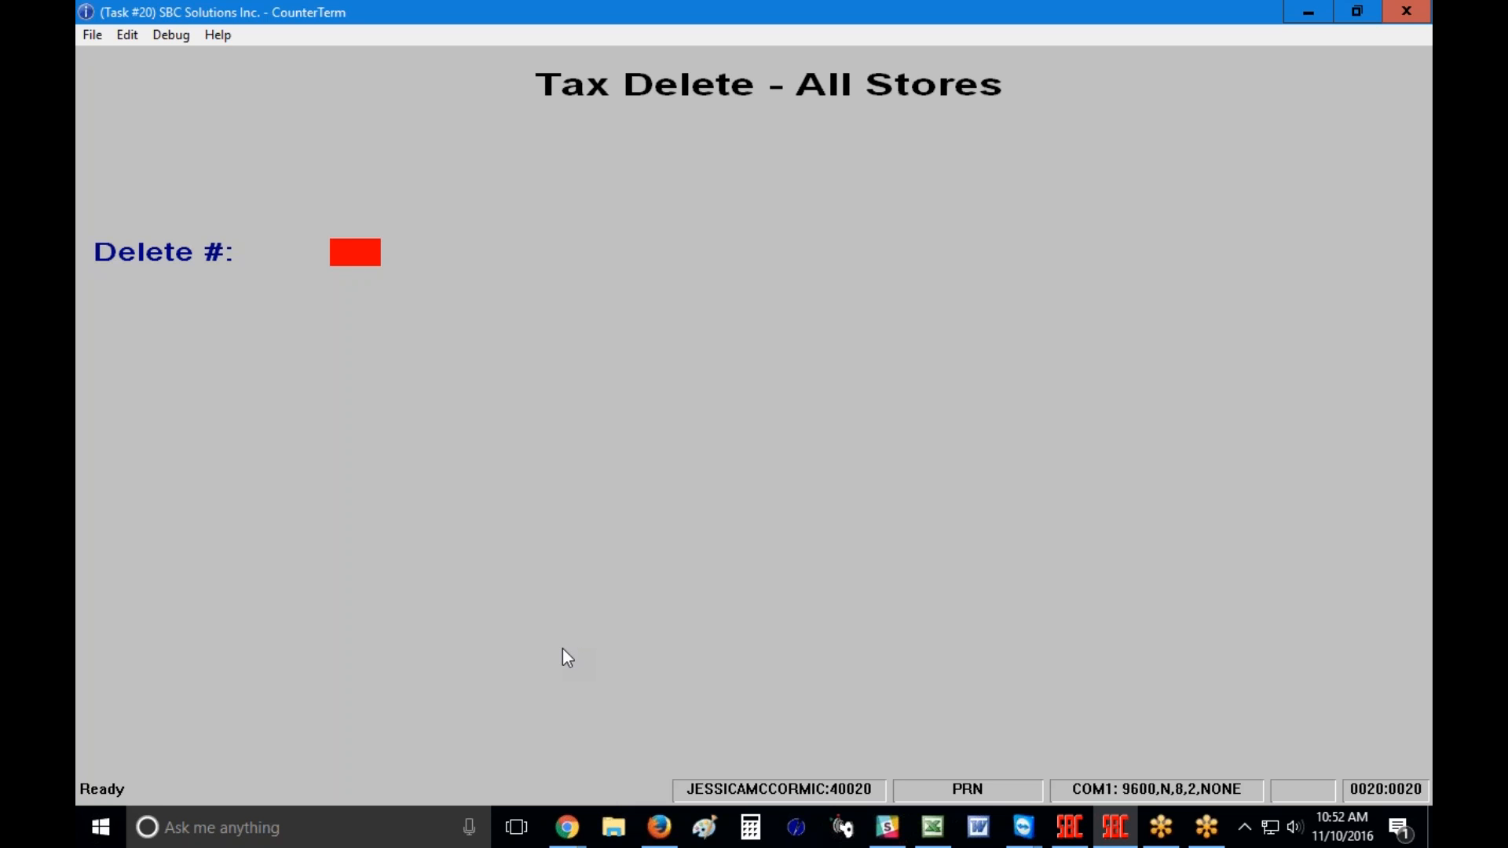
key(Escape)
Display the tax table for store 1 and advance through the records to tax code P.
key(Down)
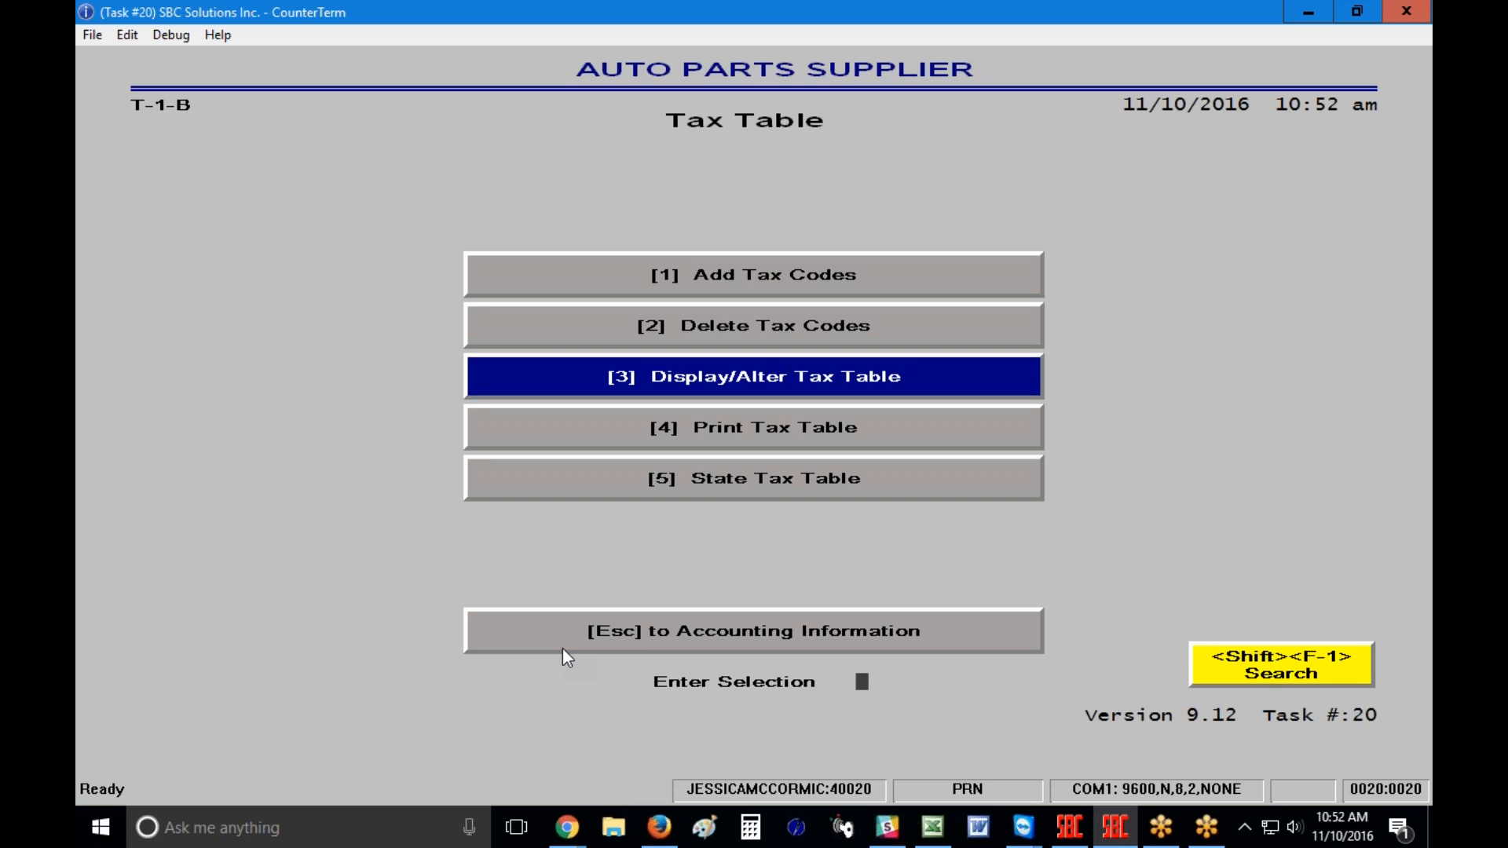
key(Return)
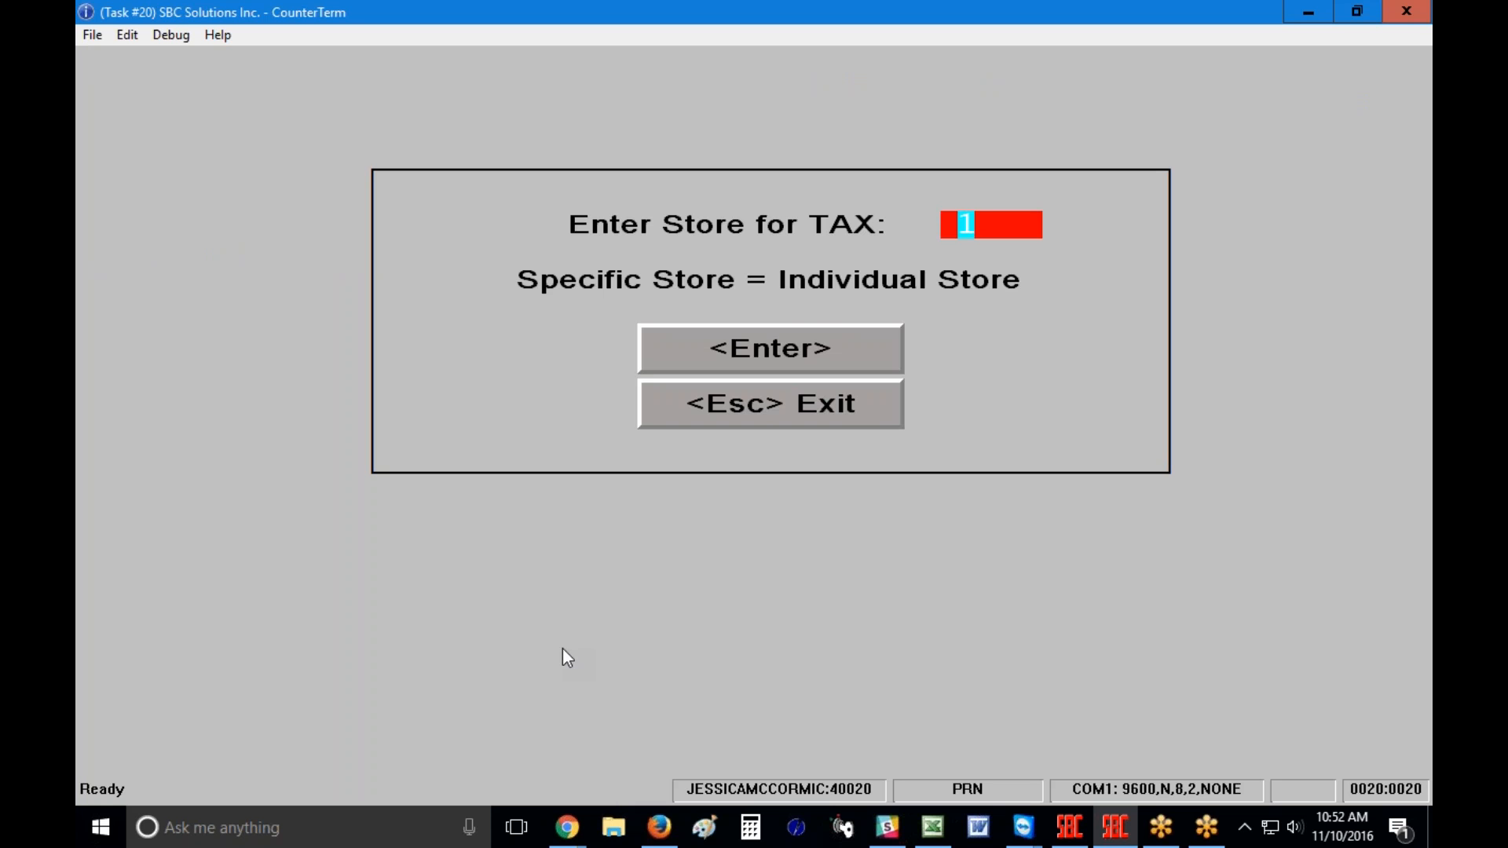
key(Return)
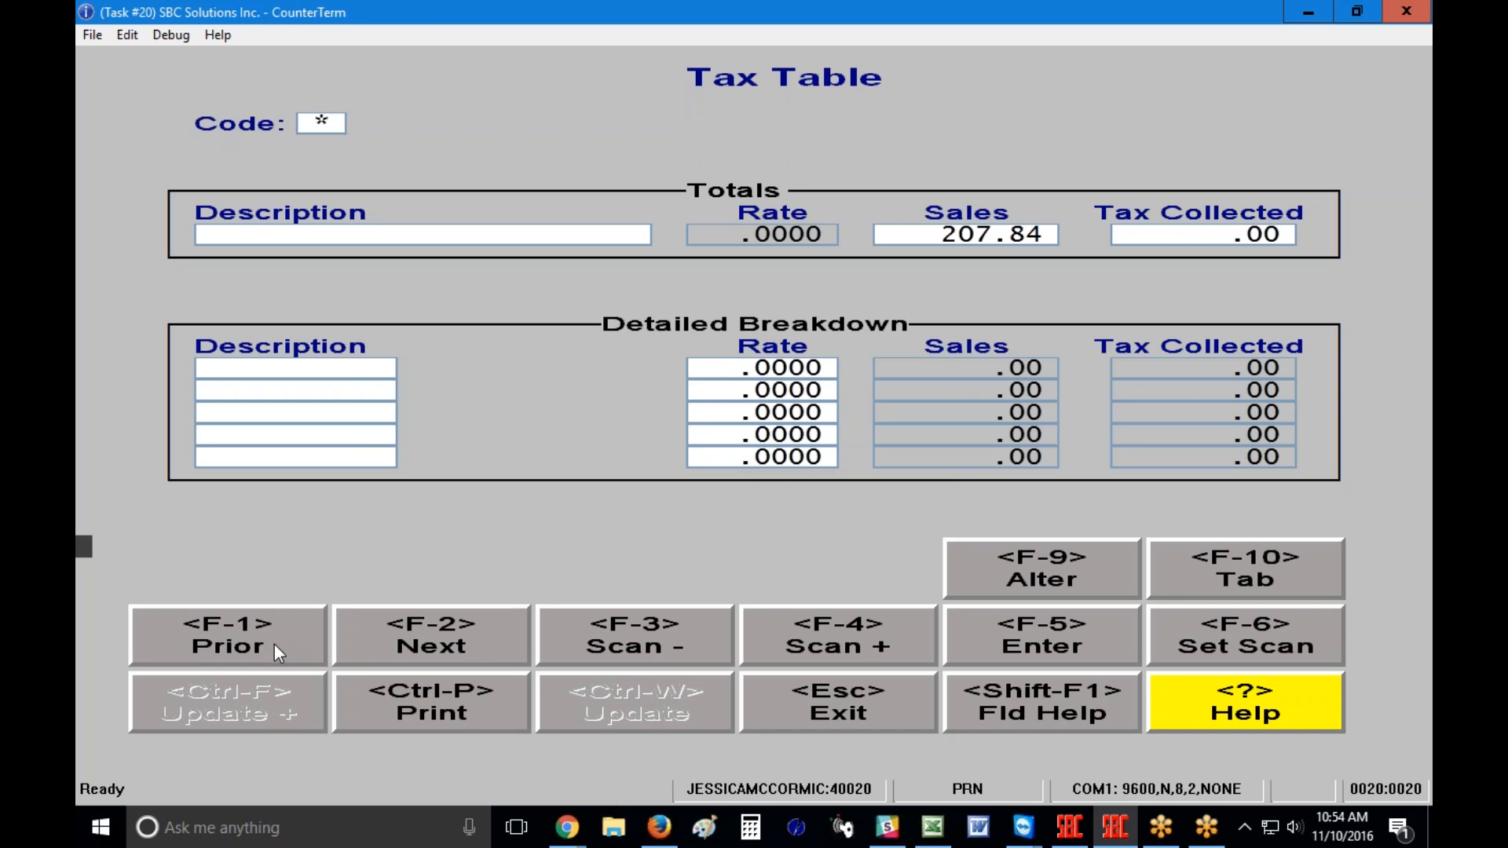
click(438, 629)
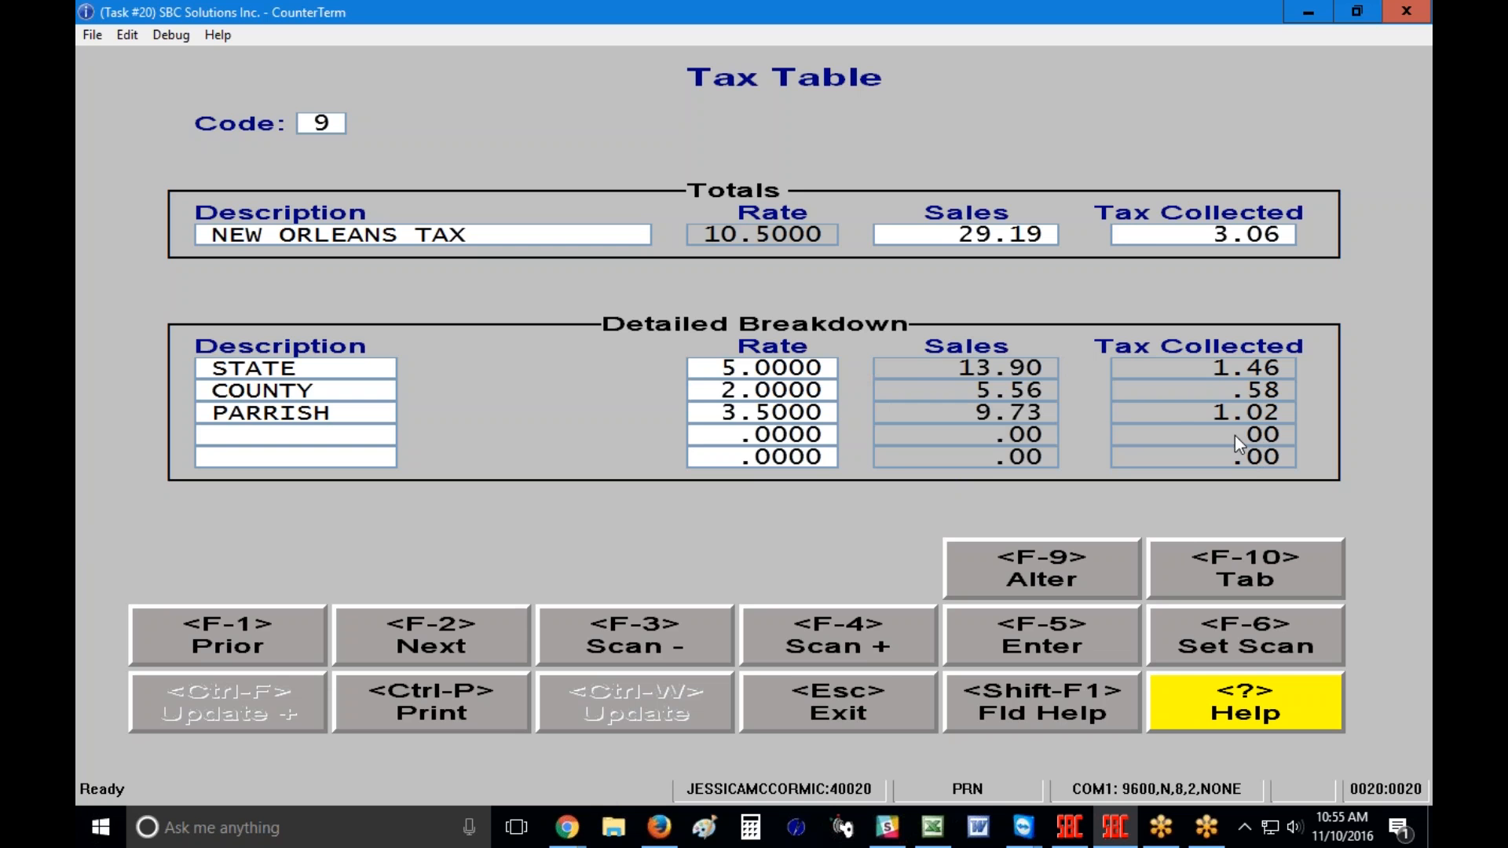
click(459, 633)
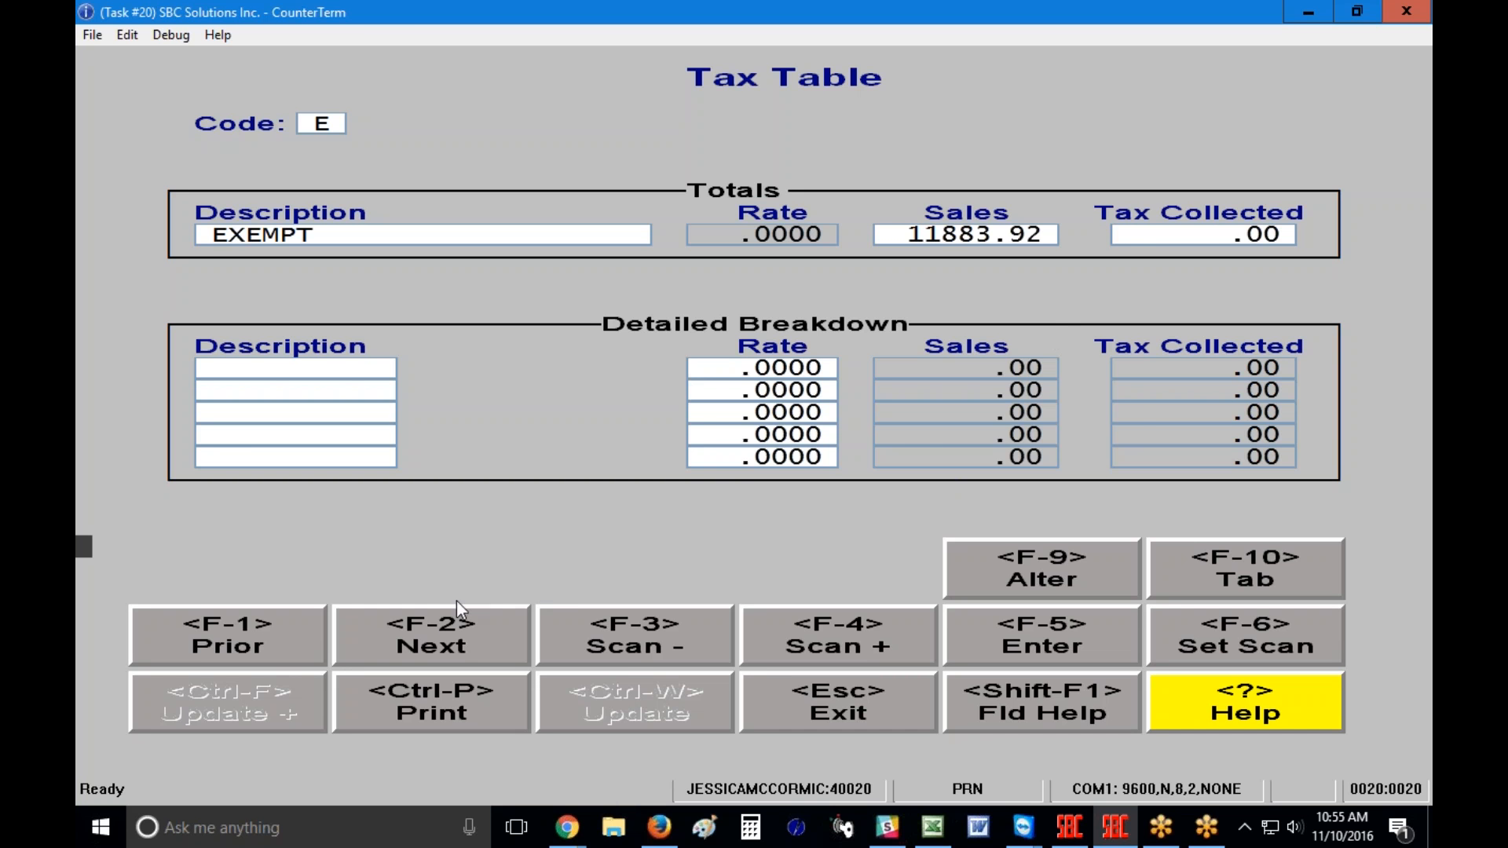
click(420, 632)
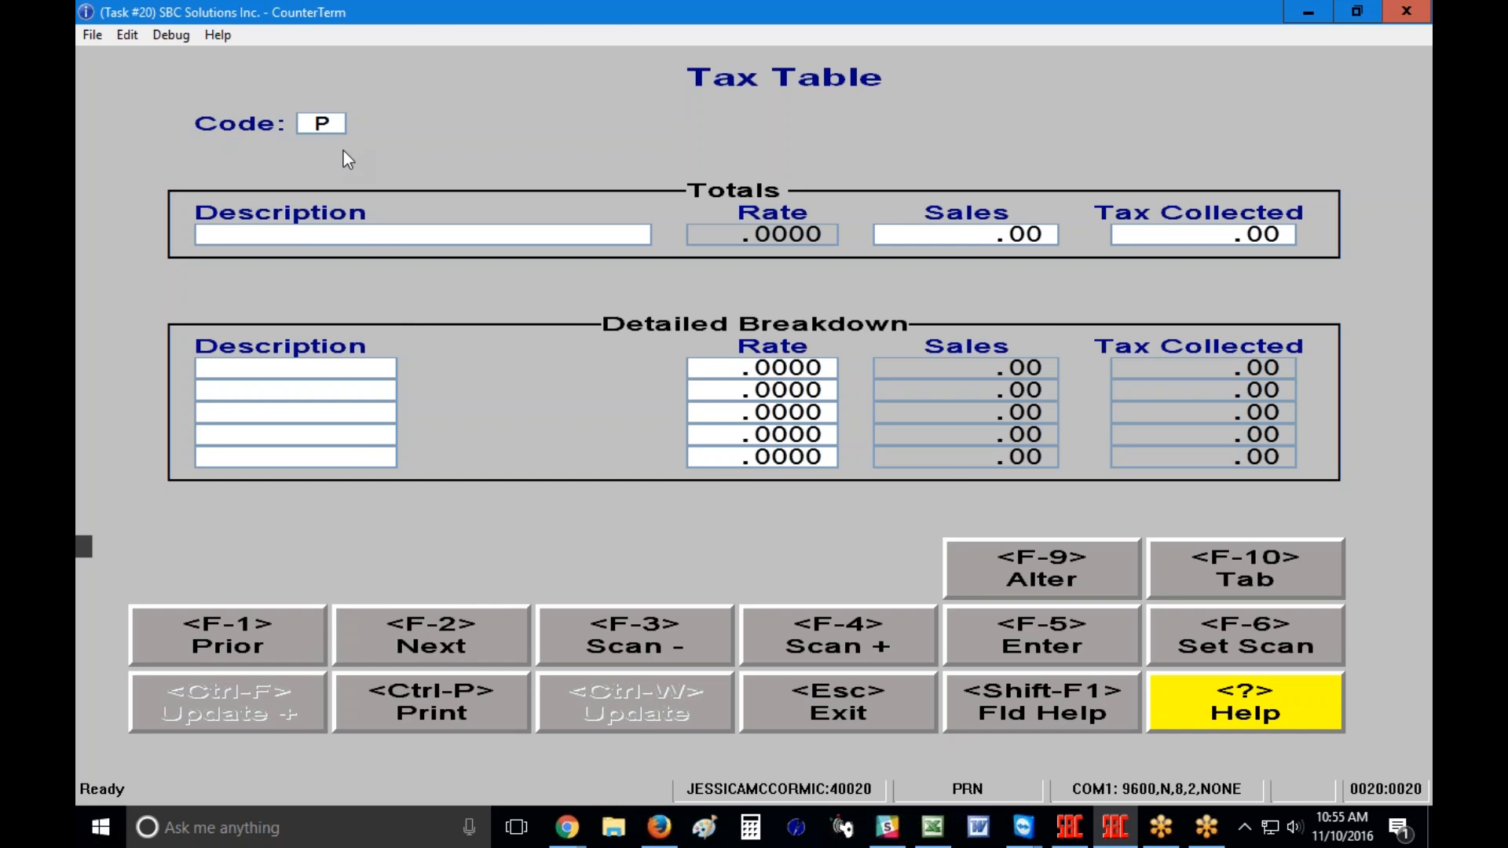
Alter tax code P with the description COUNTY TAX and a first breakdown rate of 4.5, and update the record.
key(F9)
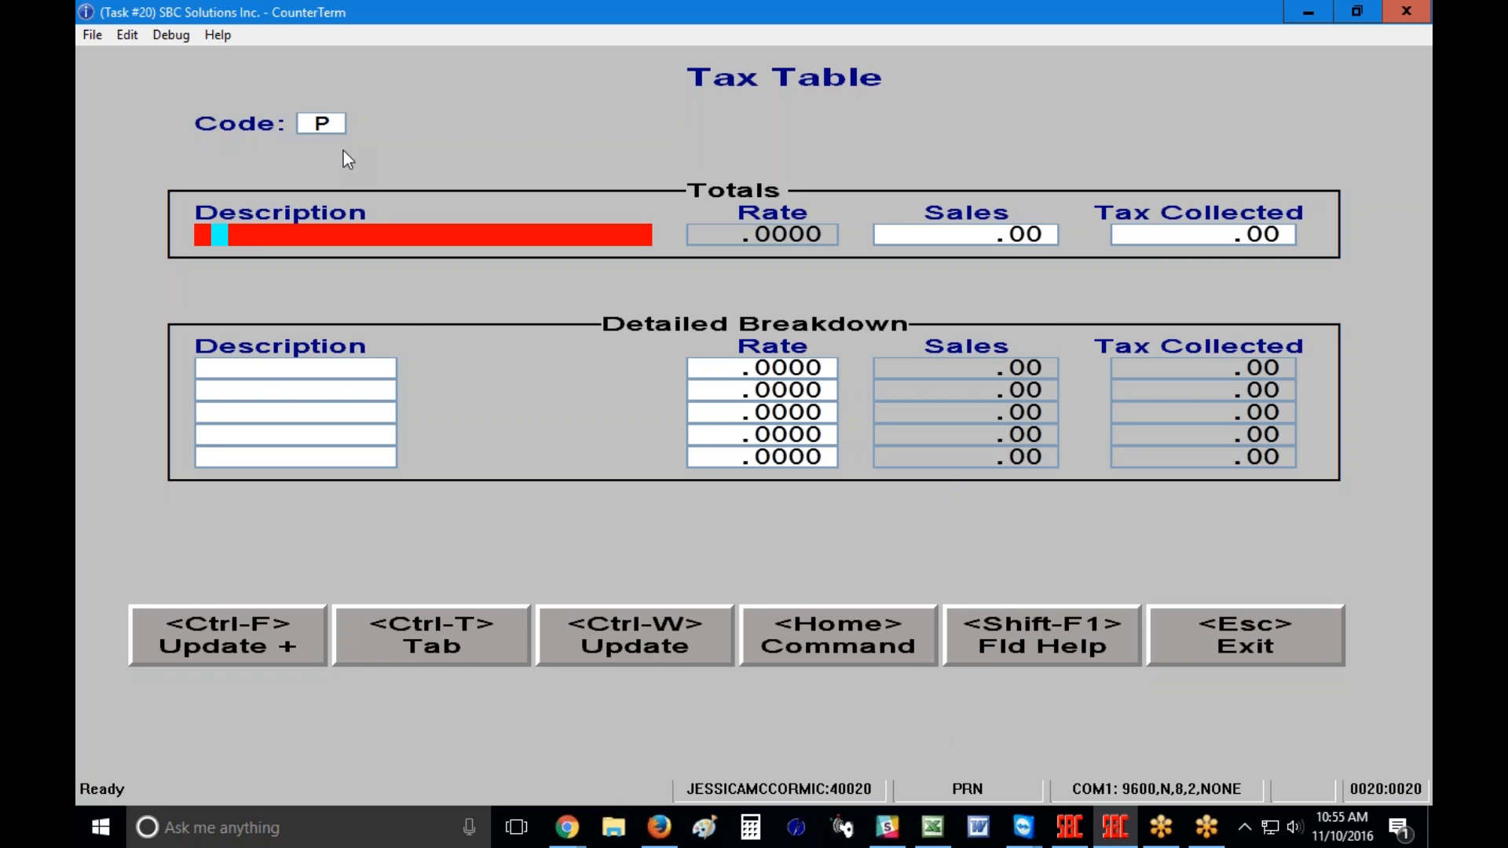
text(COUNTY TAX)
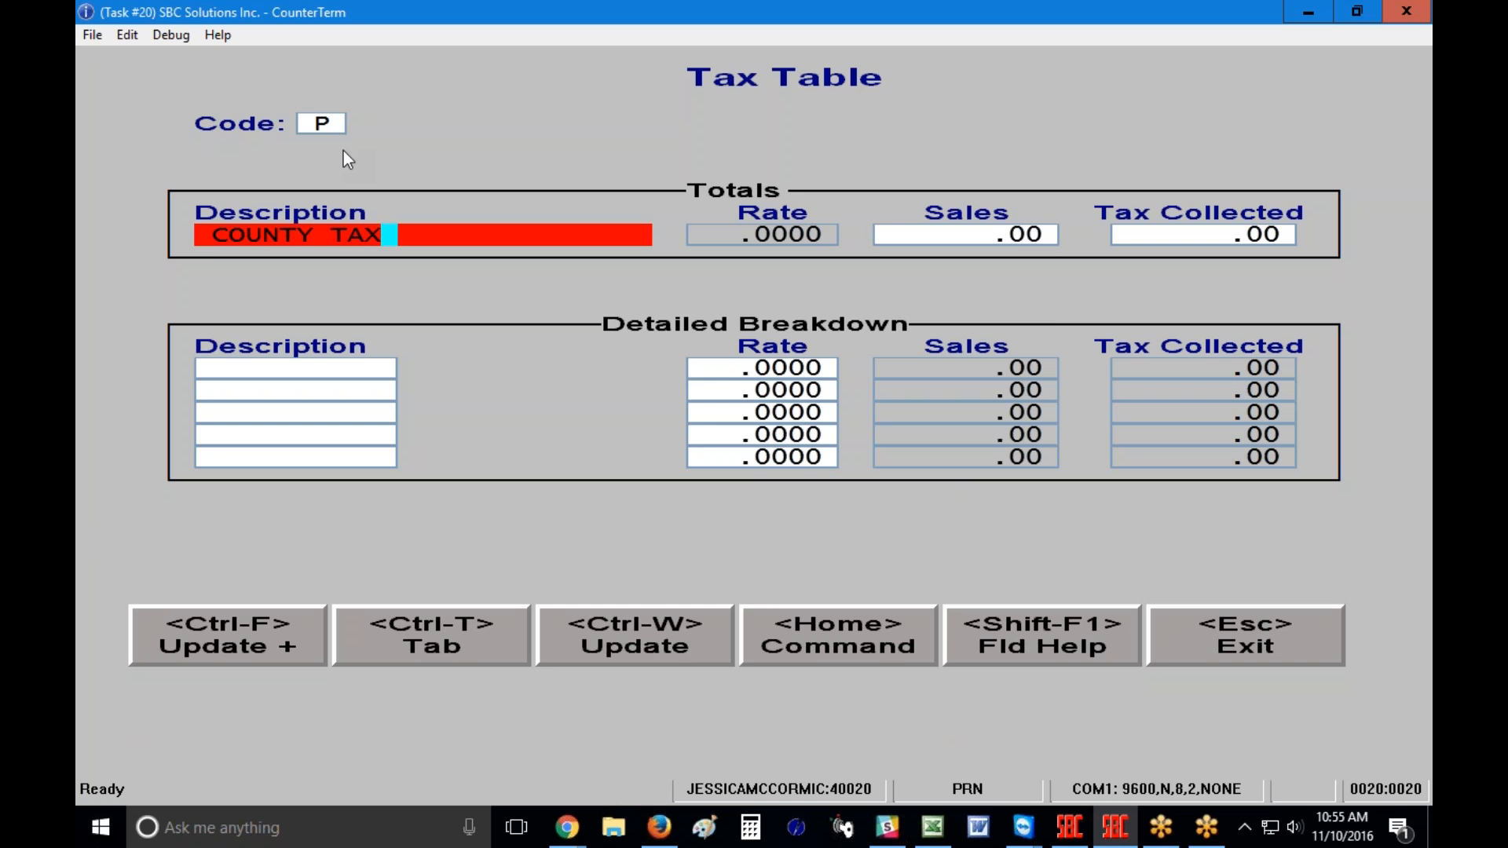
key(Return)
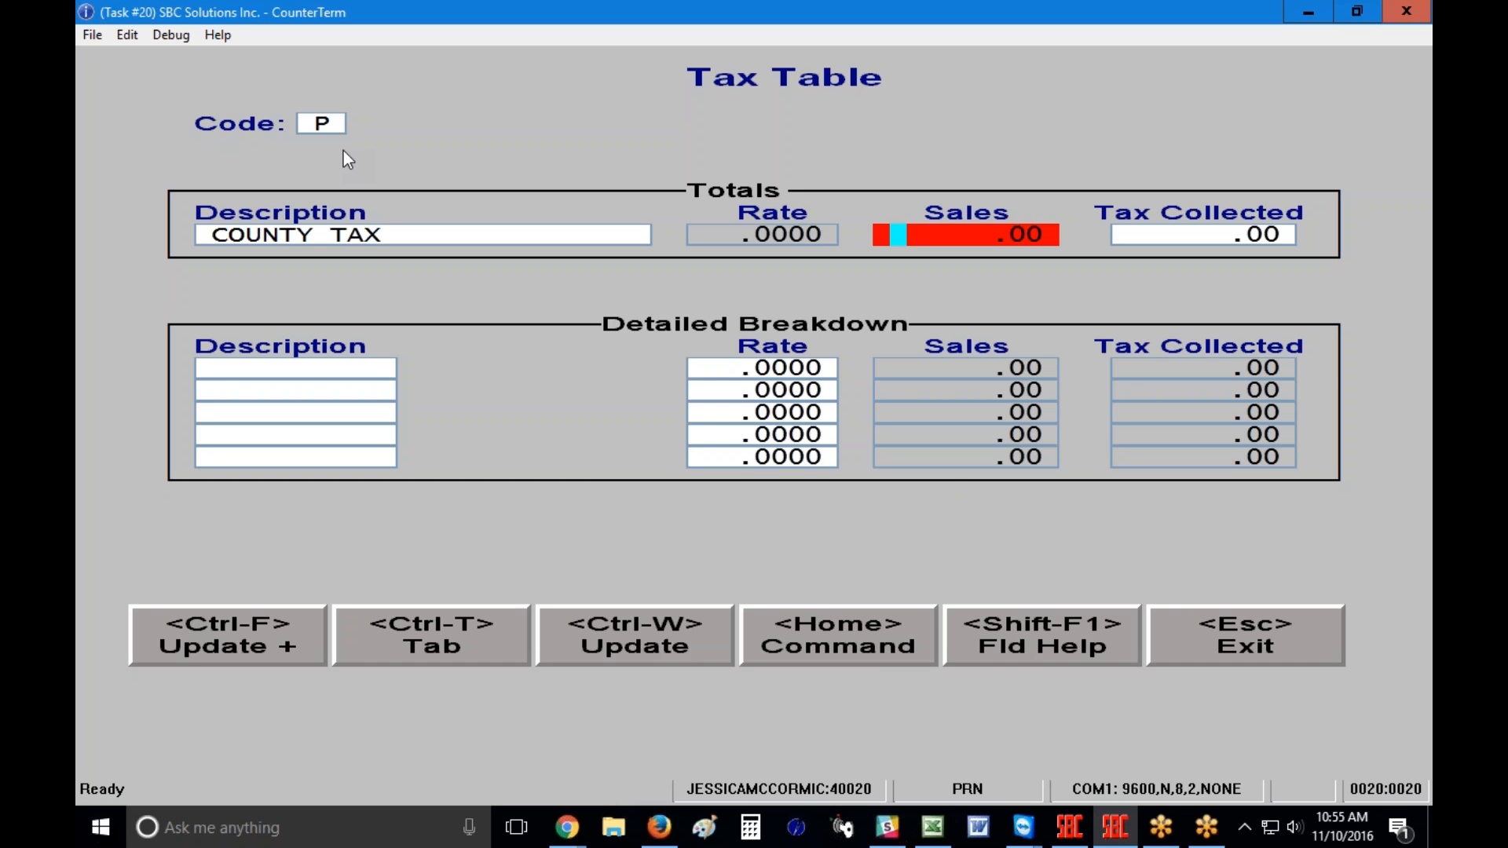
key(Return)
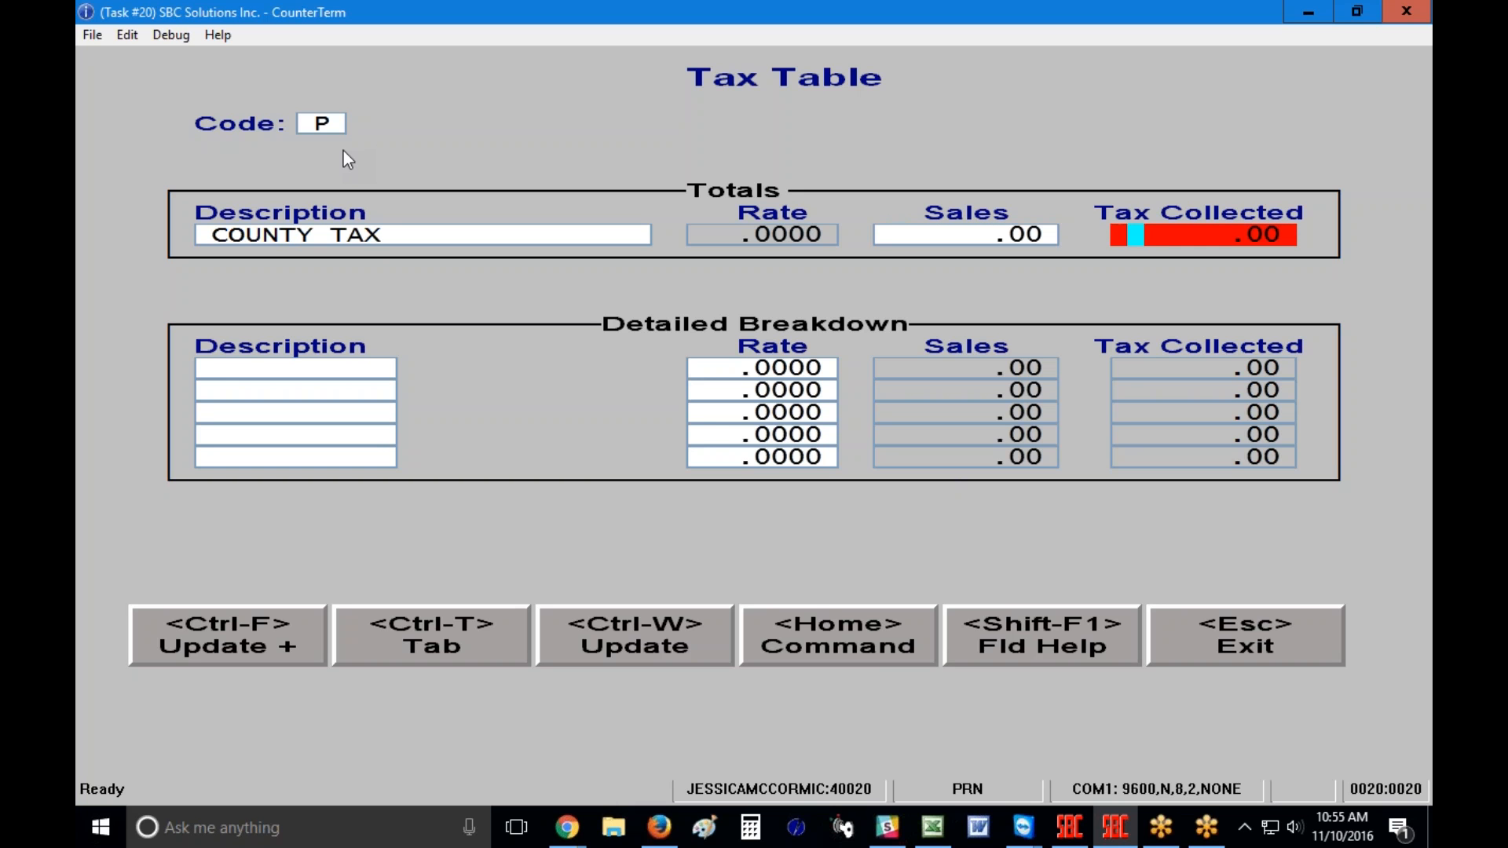
key(Return)
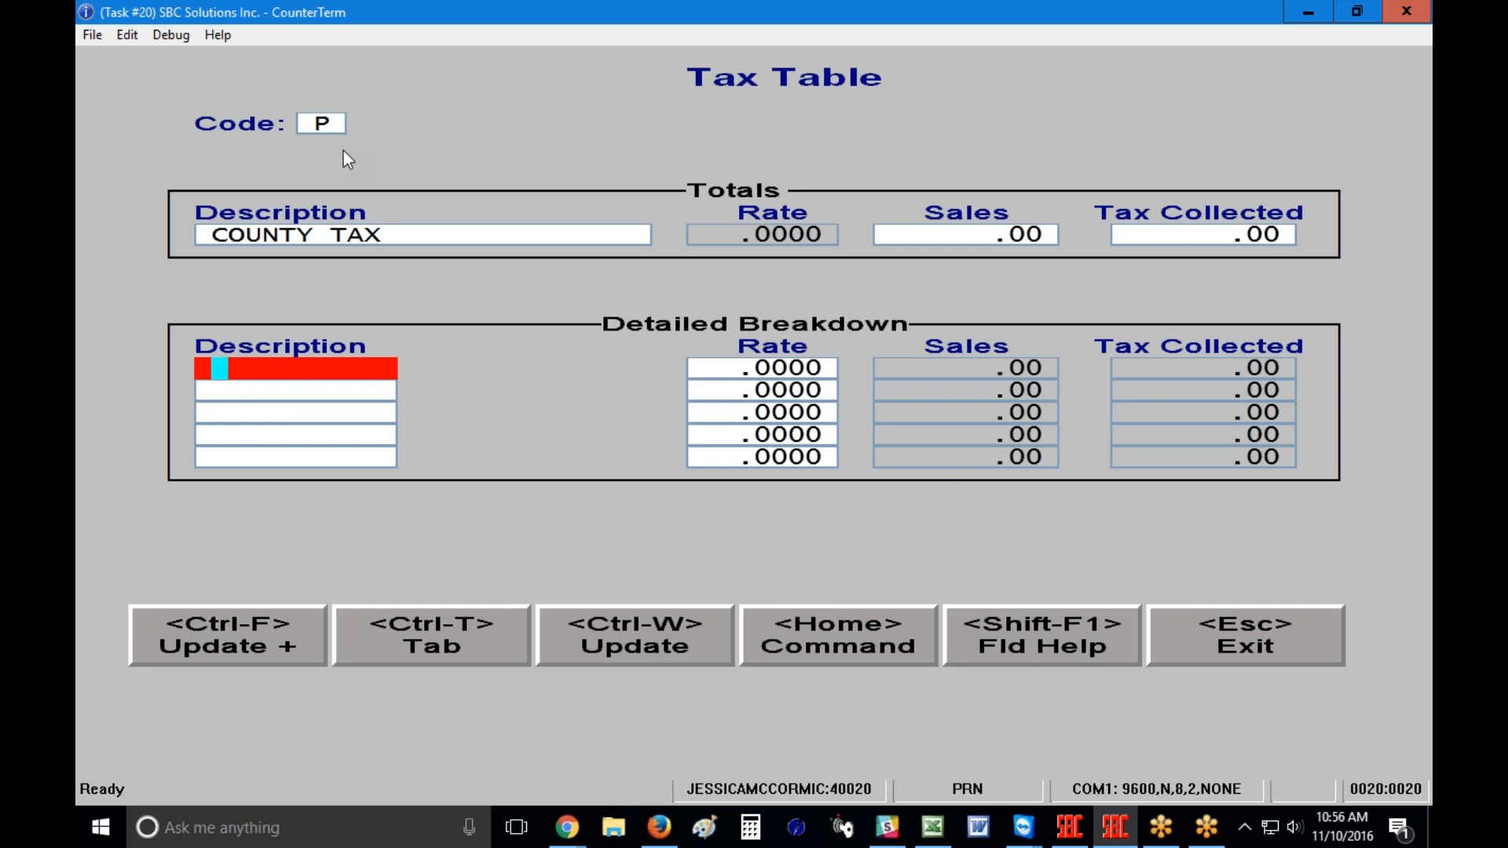
key(Return)
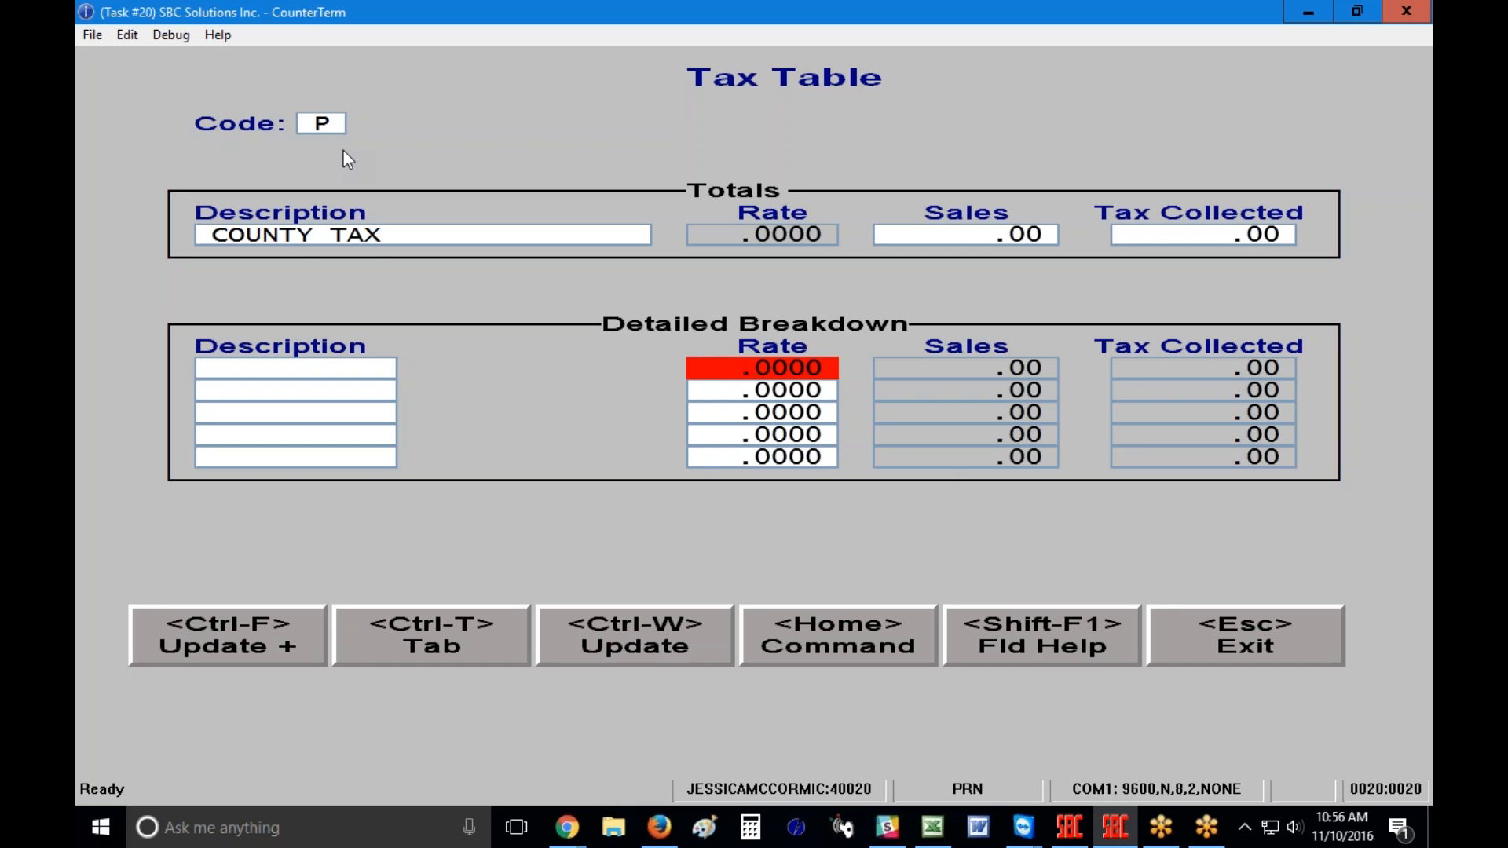
text(4.5)
key(Return)
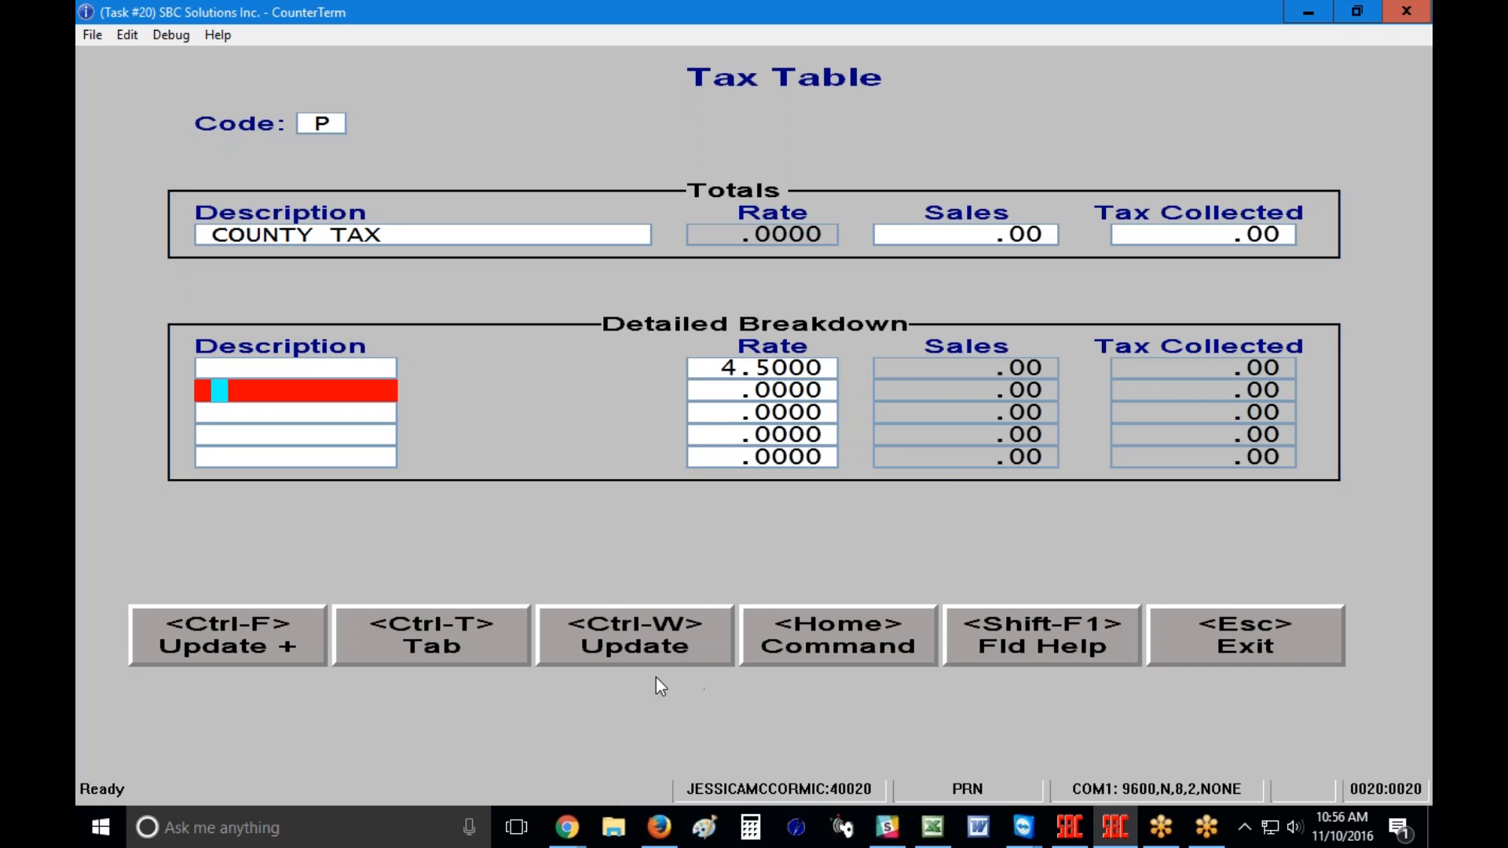
click(675, 634)
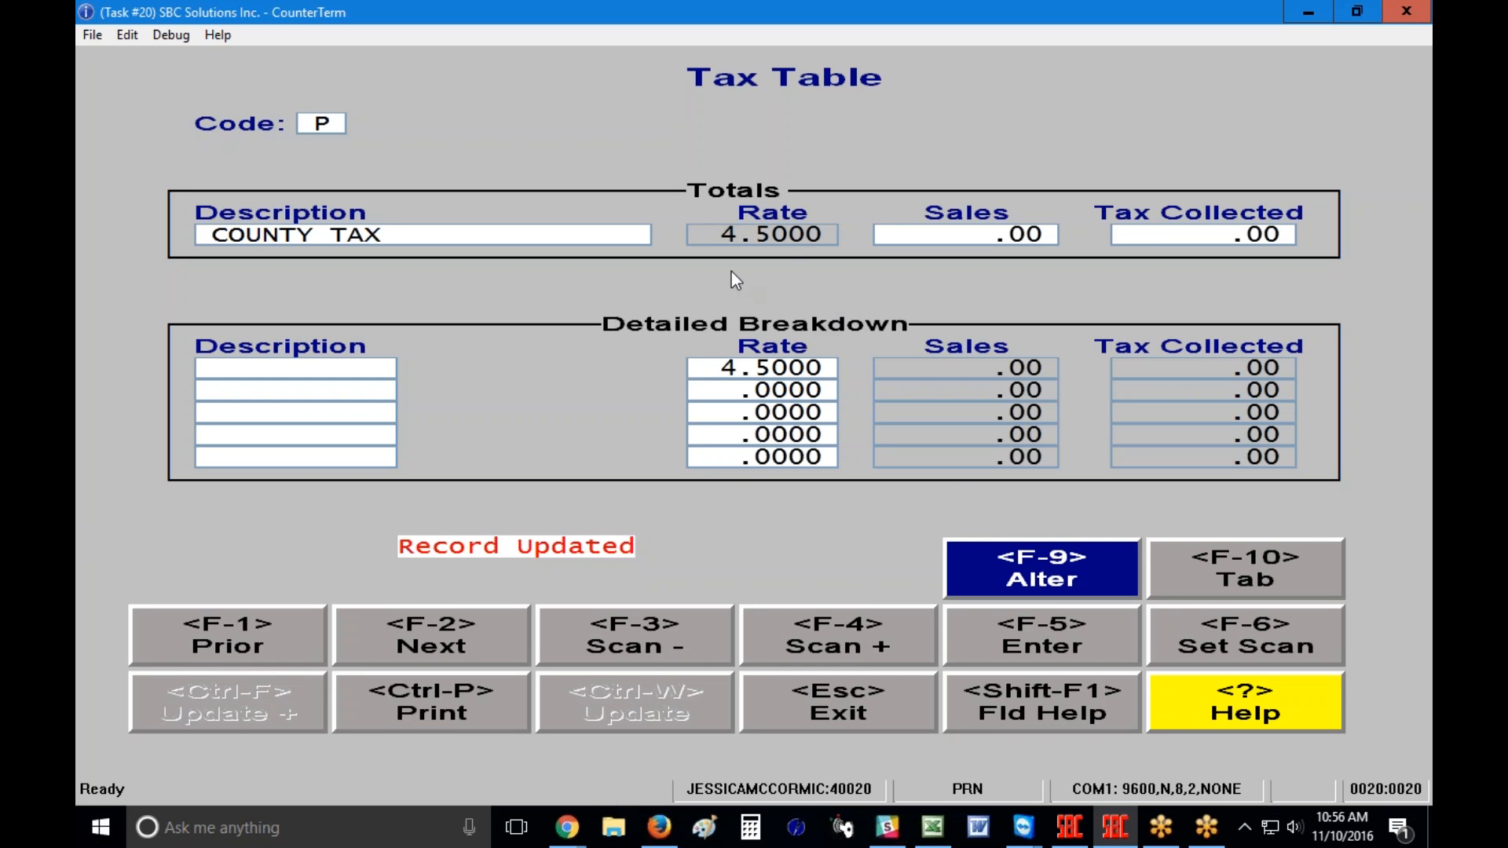
Add a second breakdown rate of 2.5 to tax code P and update the record.
key(F9)
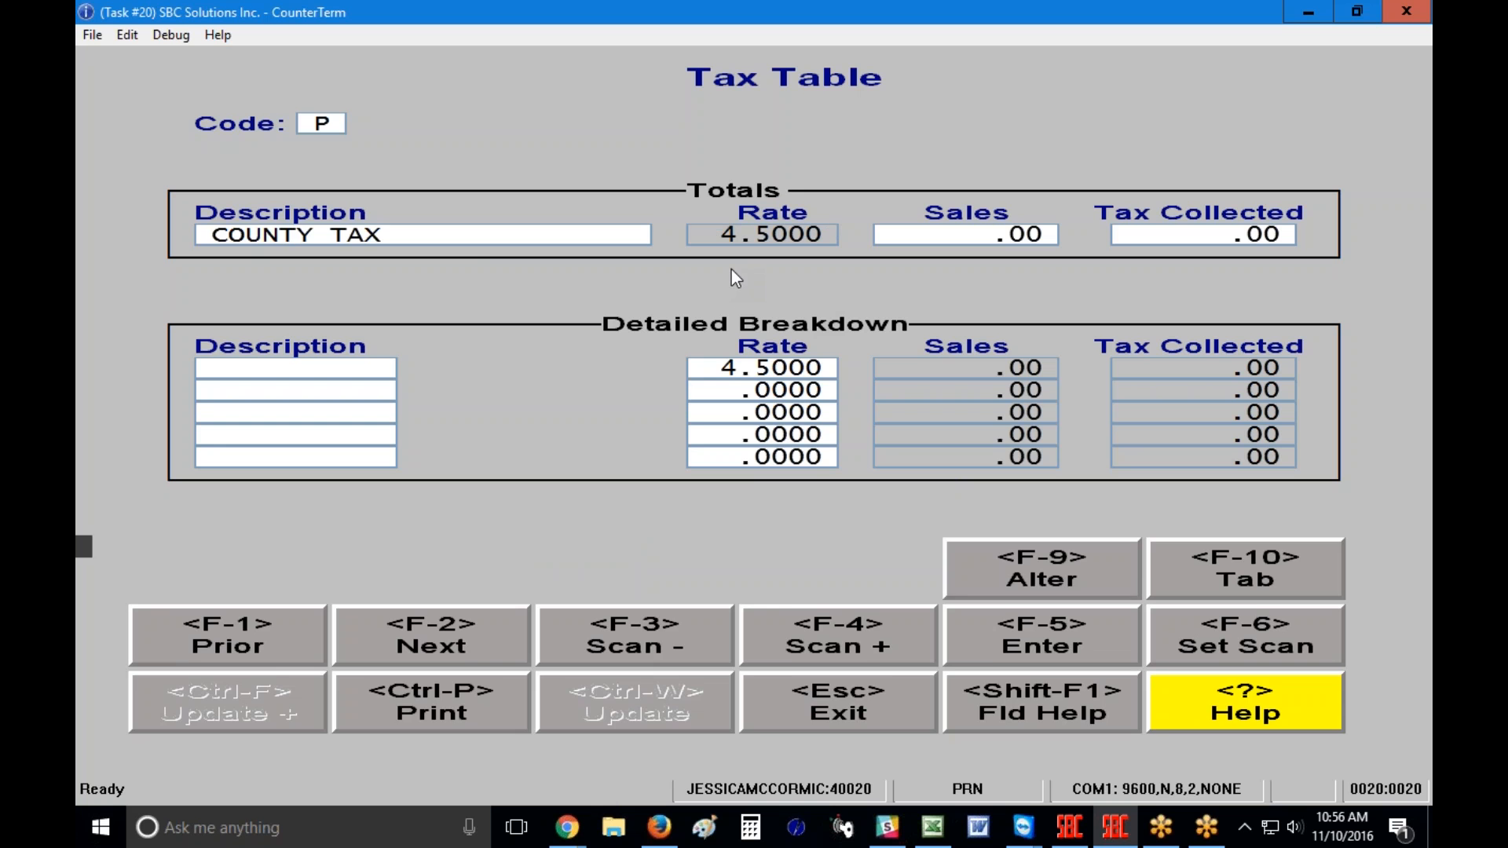
key(Return)
key(Return)
key(Return)
key(Return)
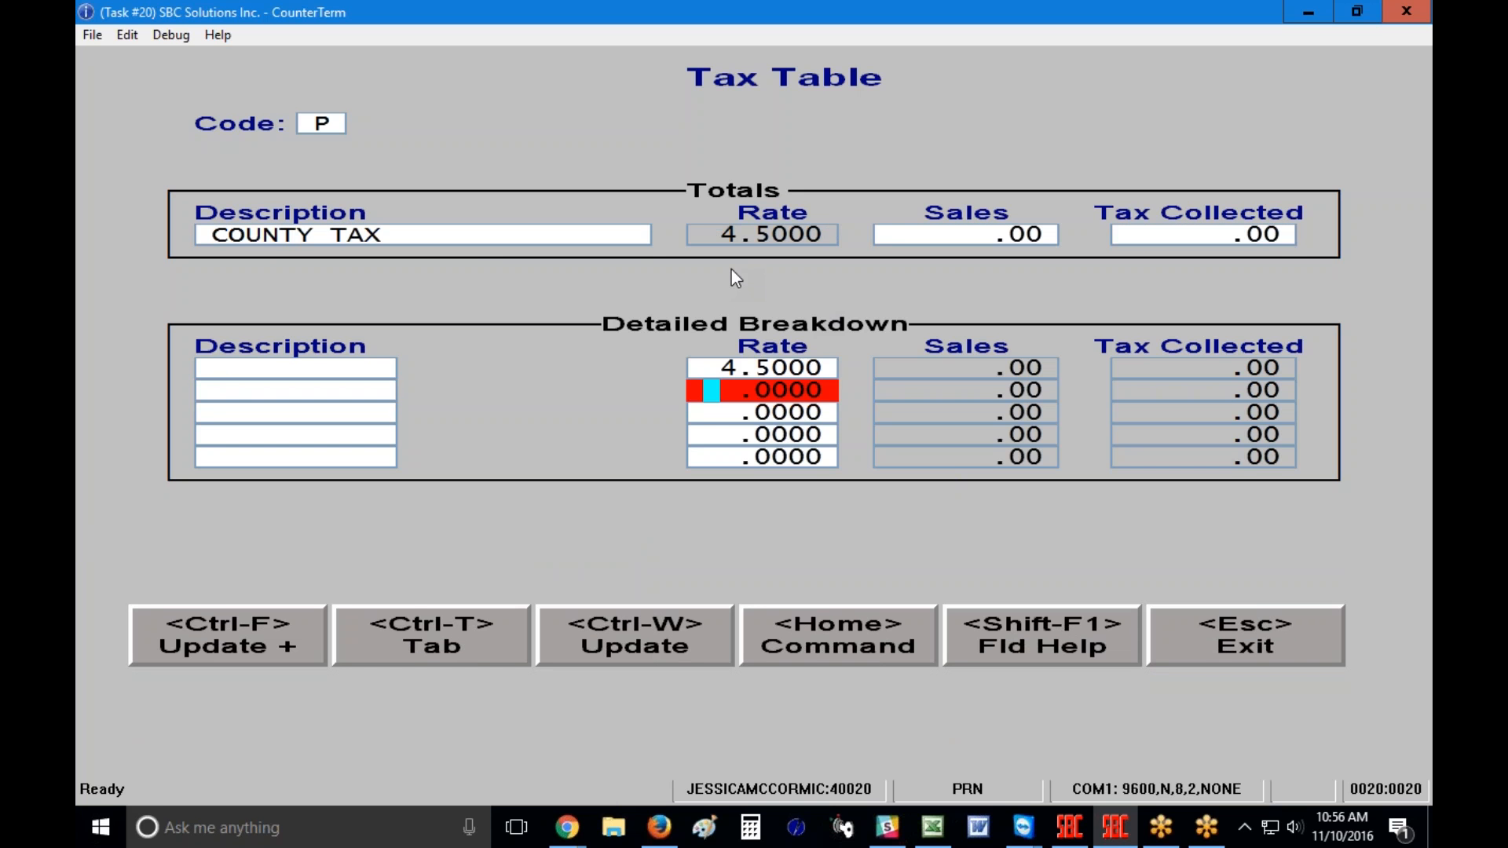
text(2.5)
key(Return)
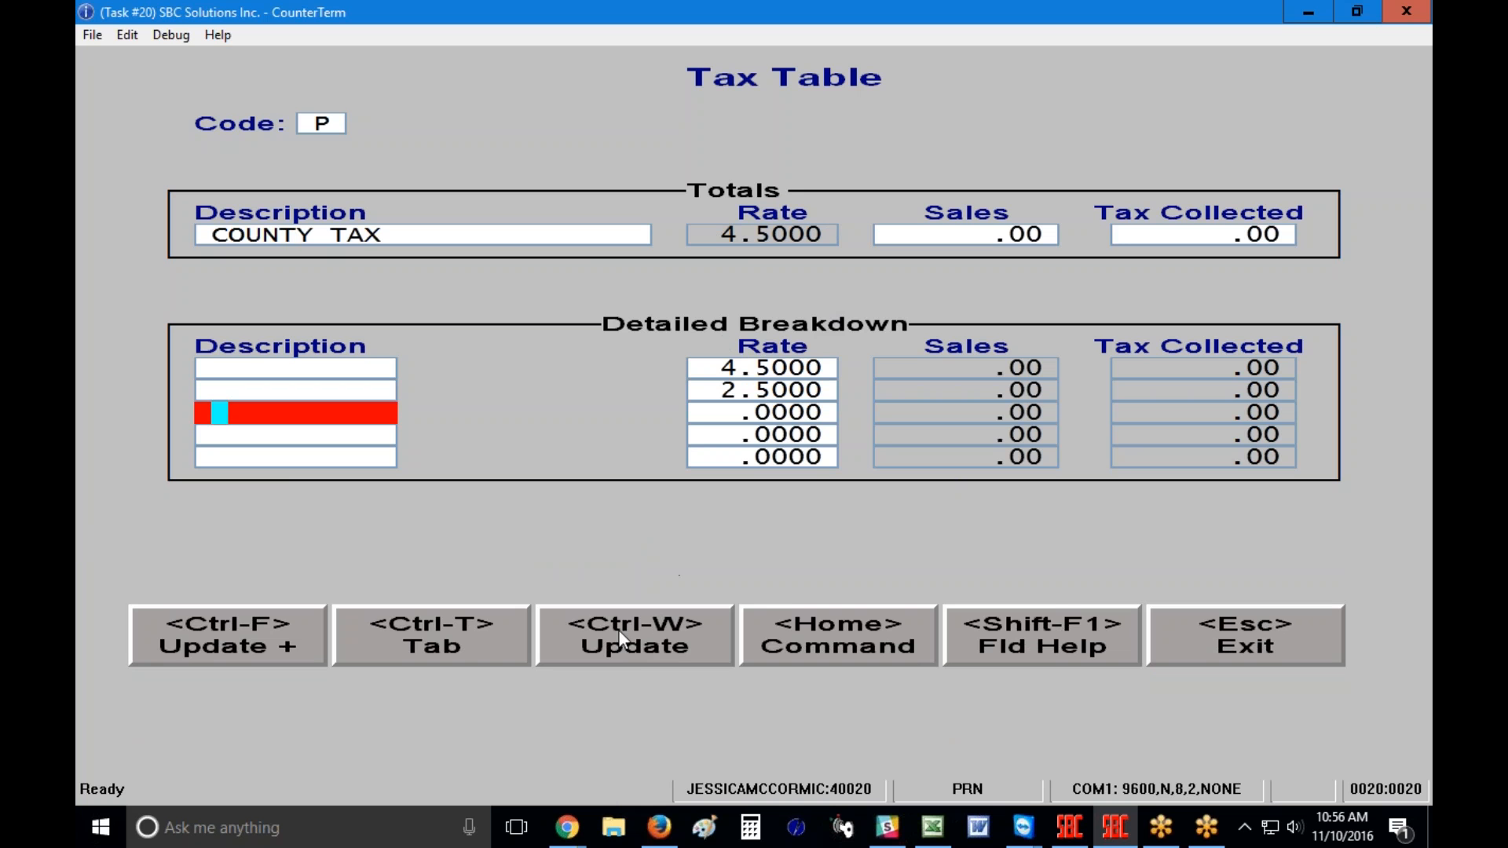
click(631, 654)
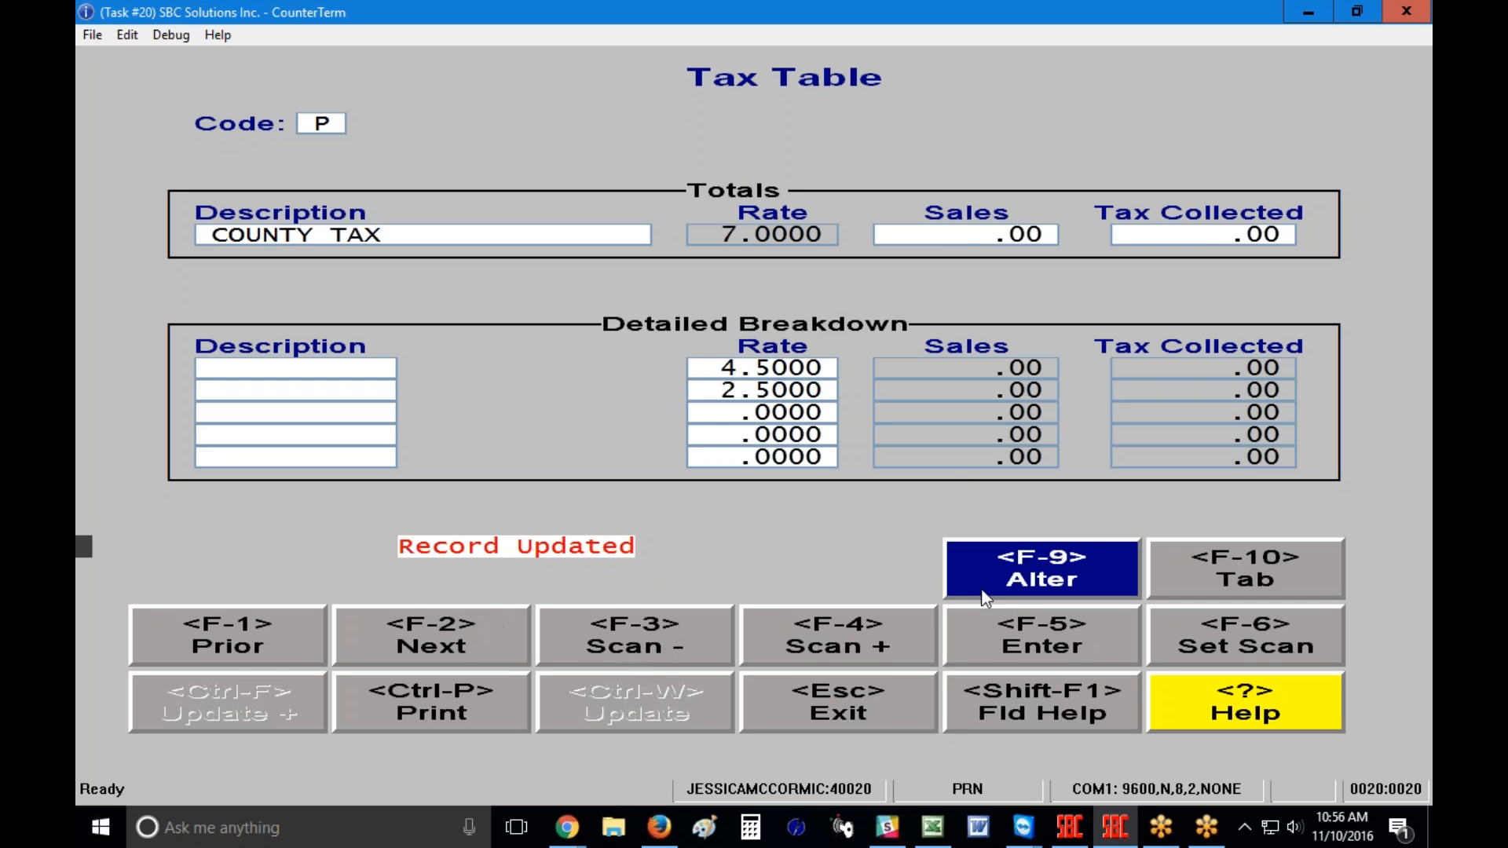
View the TAXABLE record, code T, and exit the tax table display without changing it.
click(440, 631)
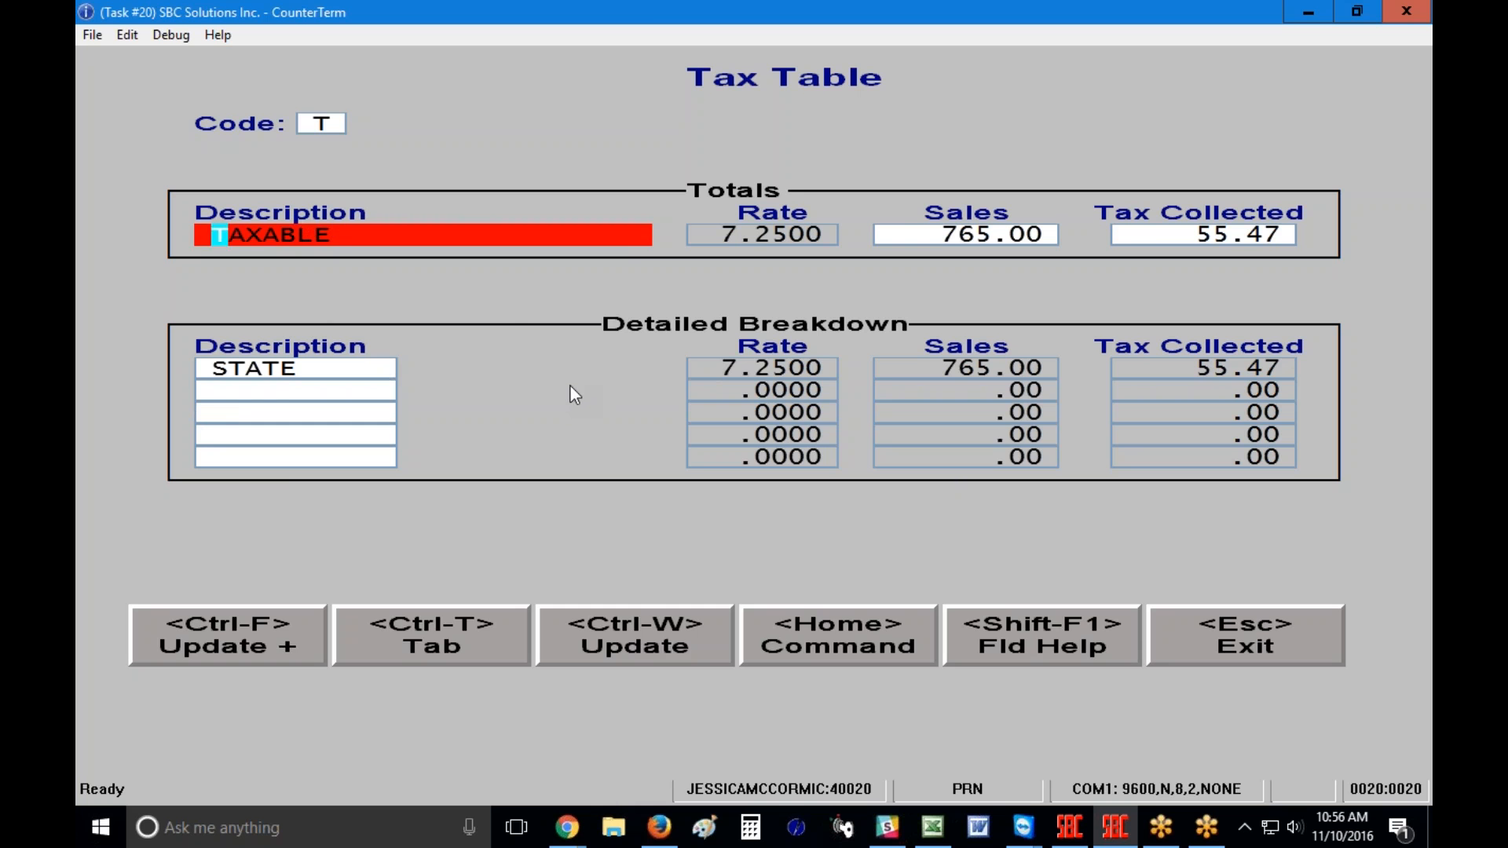
key(Escape)
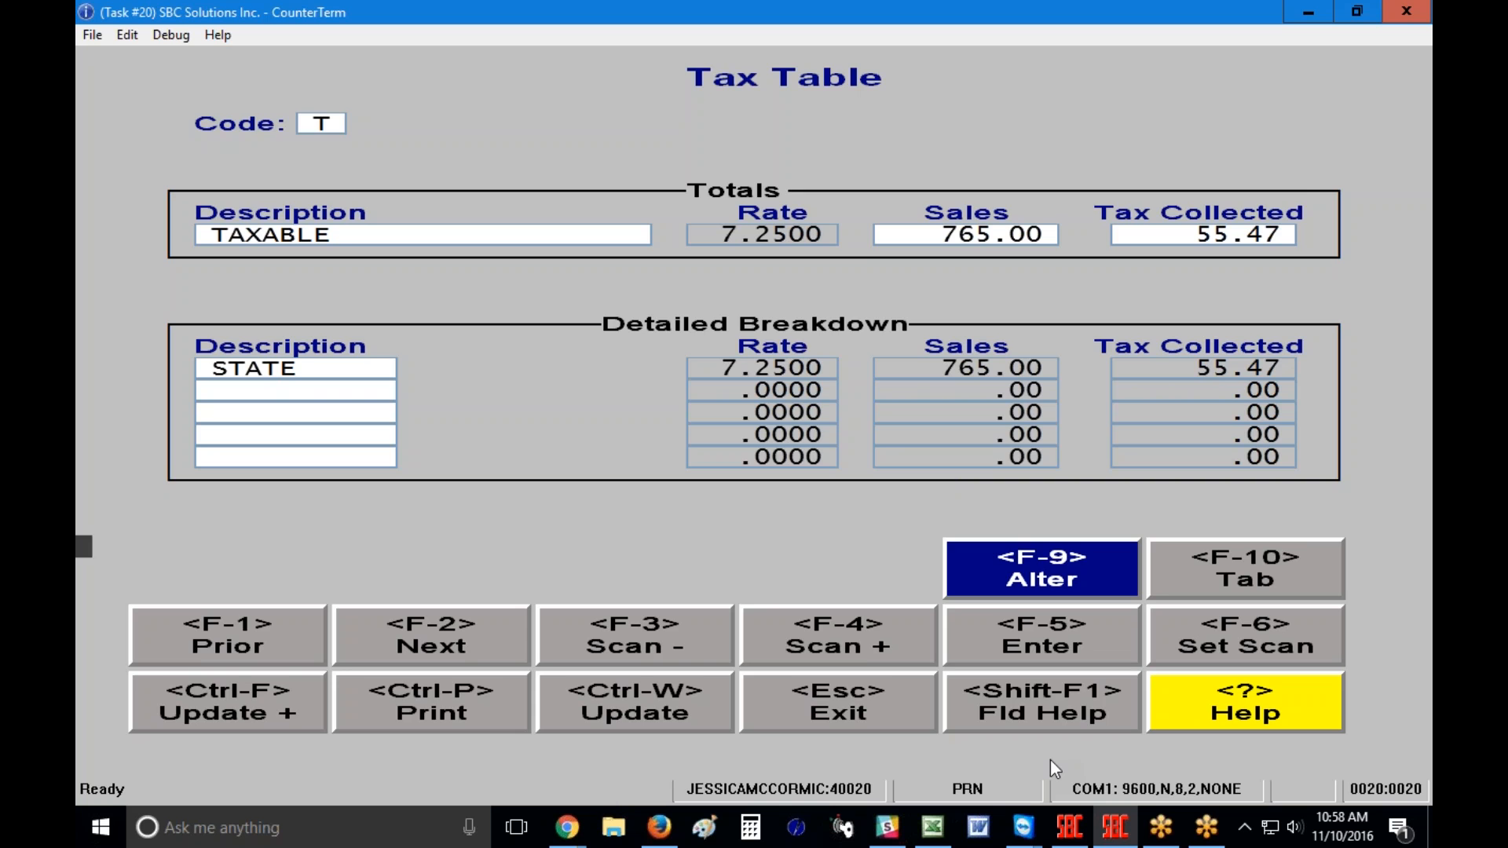
key(Escape)
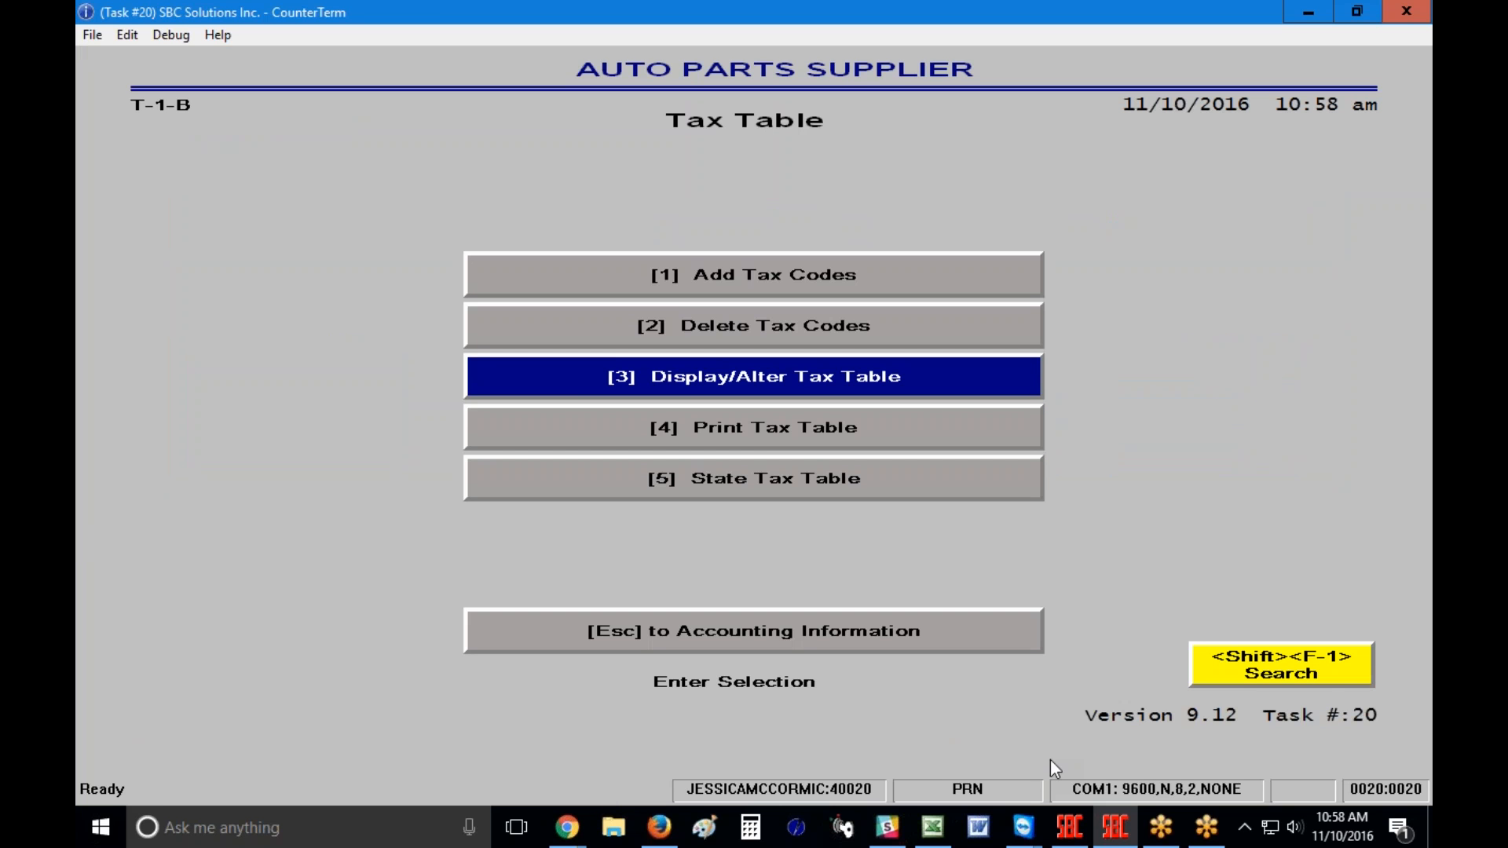